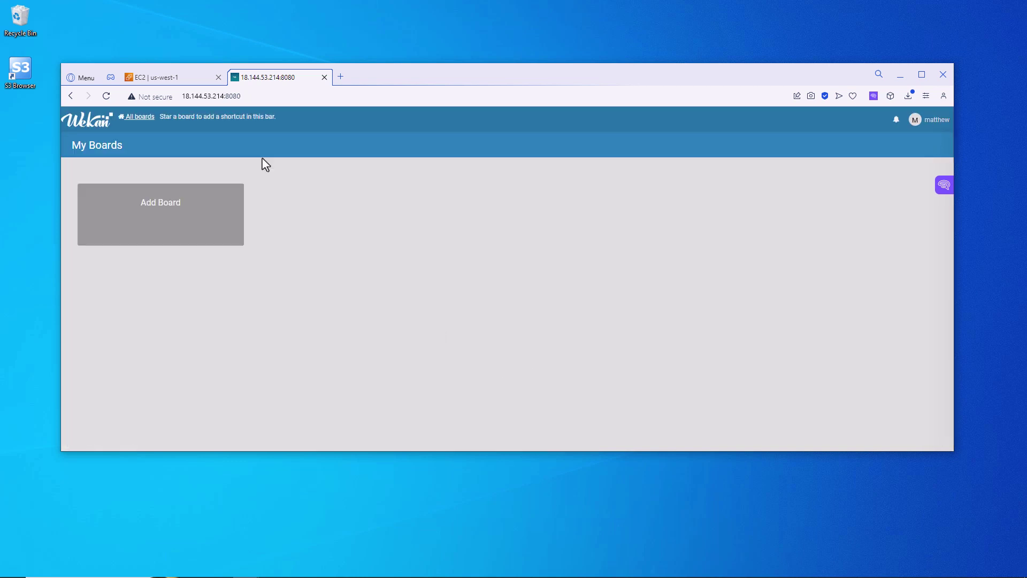
Create the board 'Install Wekan on Ubuntu on AWS' with lists Tasks, In Progress and Completed
left_click(164, 211)
type("Install Wekan on Ubuntu on AWS")
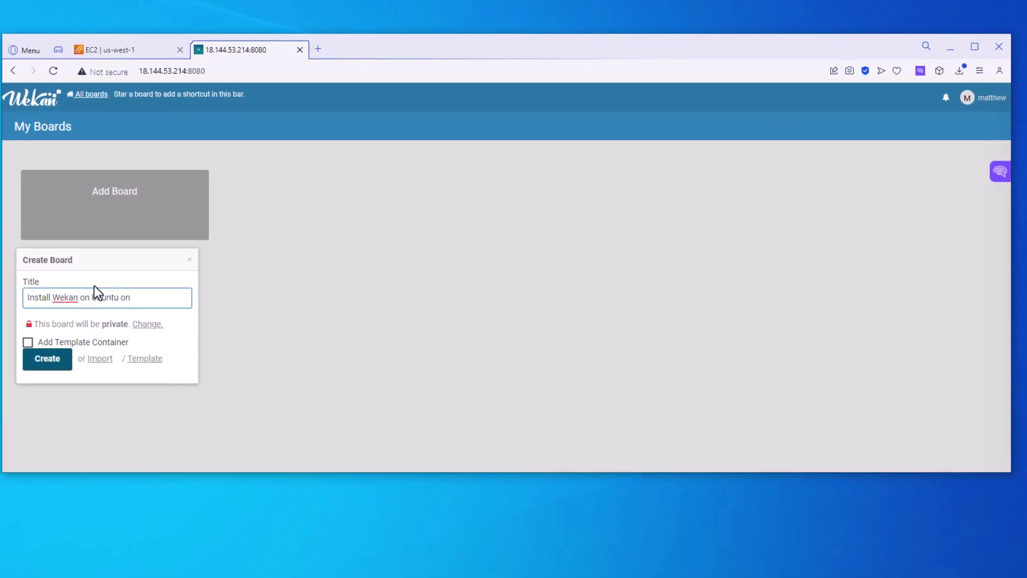
left_click(57, 363)
type("Tasks")
key("Return")
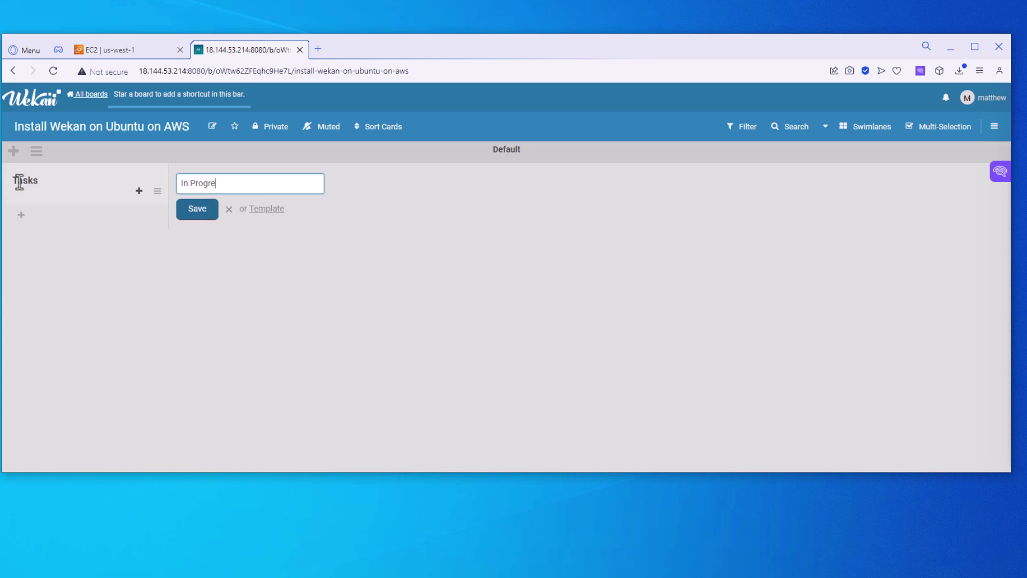
type("ss")
key("Return")
type("Completed")
key("Return")
Add the cards Create AWS Instance, Run Update and Install Wekan to Tasks
left_click(21, 214)
type("Create AWS Instance")
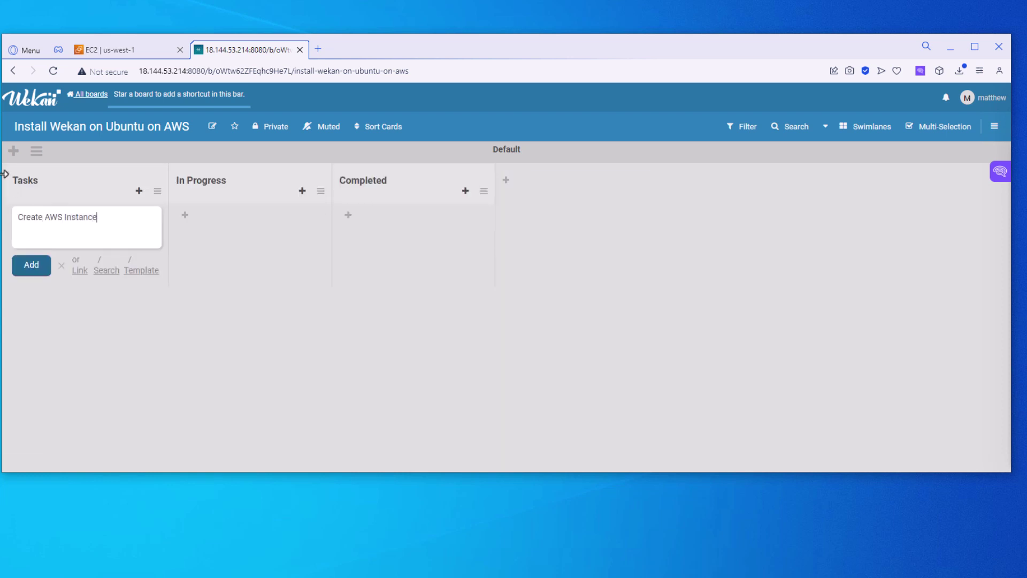
key("Return")
type("Insrtall ")
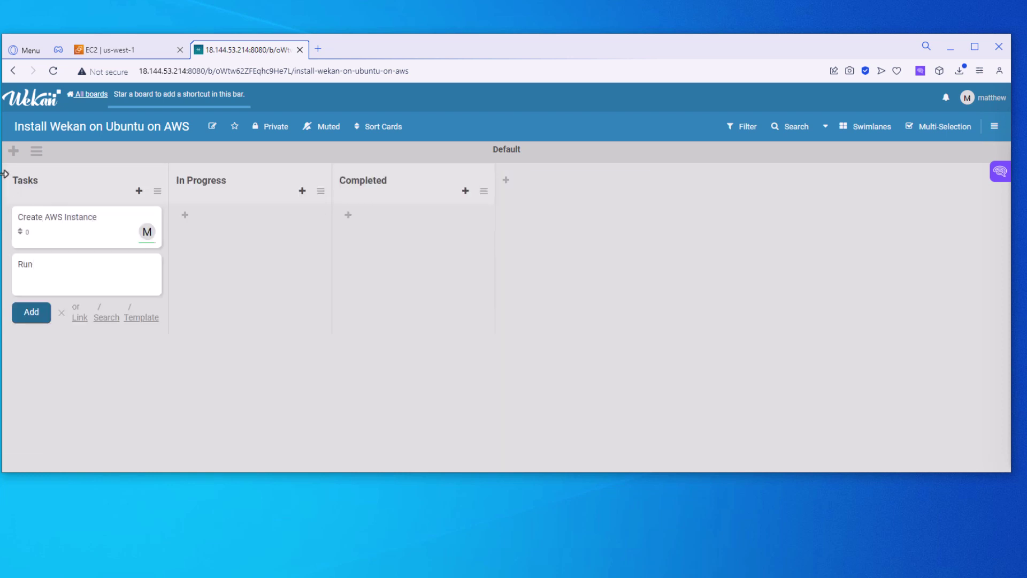
type(" Update")
key("Return")
type("Install Wekan")
key("Return")
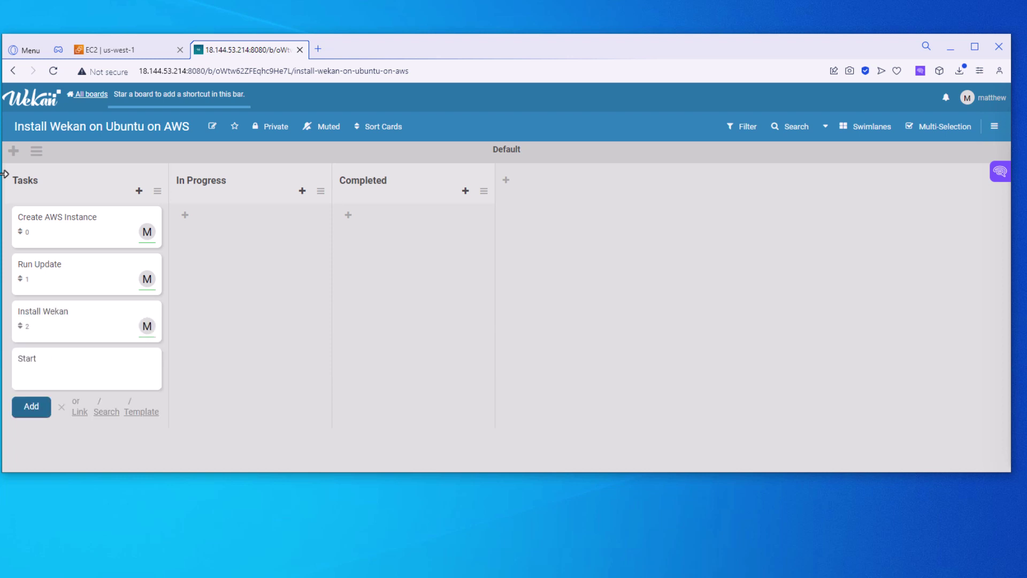
type("ure Start Test")
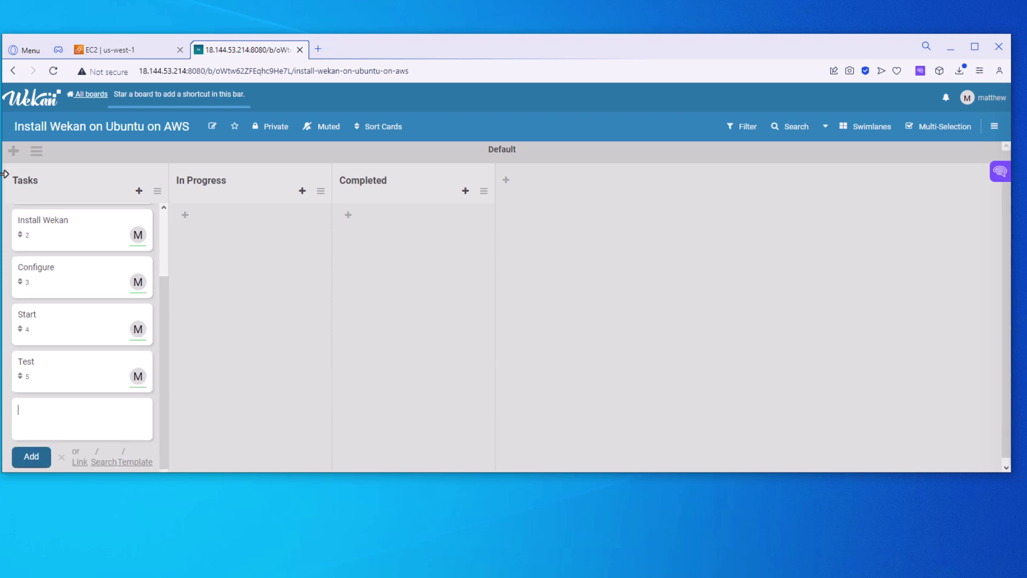
Move the task cards through In Progress into Completed, then return to All boards
mouse_move(48, 225)
left_mouse_down()
mouse_move(233, 224)
mouse_move(232, 273)
left_mouse_up()
mouse_move(48, 224)
left_mouse_down()
mouse_move(227, 321)
mouse_move(233, 457)
left_mouse_up()
mouse_move(232, 224)
left_mouse_down()
mouse_move(401, 225)
mouse_move(402, 273)
left_mouse_up()
left_click_drag(233, 225, 401, 321)
left_click_drag(290, 221, 402, 418)
left_click_drag(241, 225, 358, 429)
left_click(91, 94)
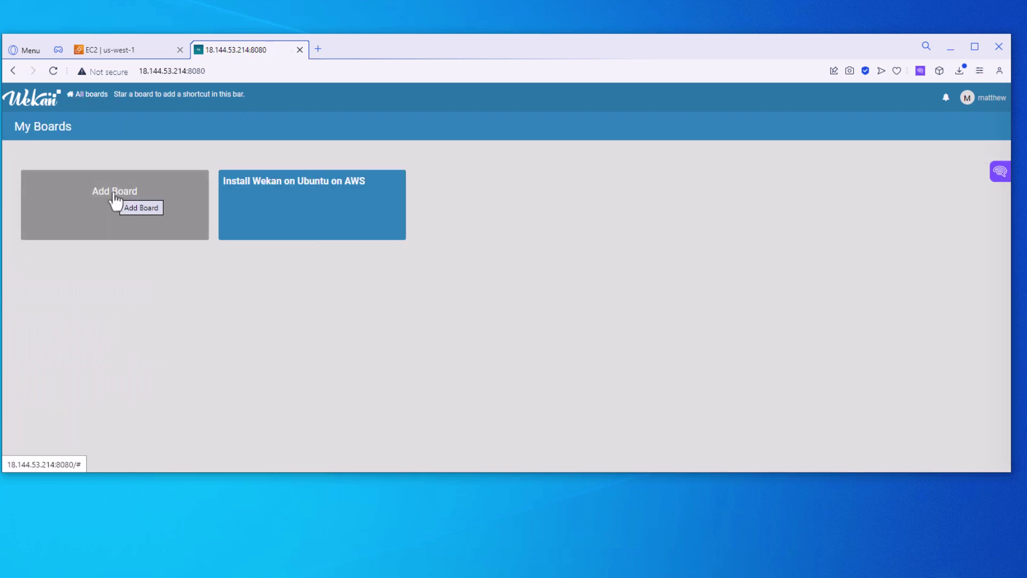
left_click(114, 201)
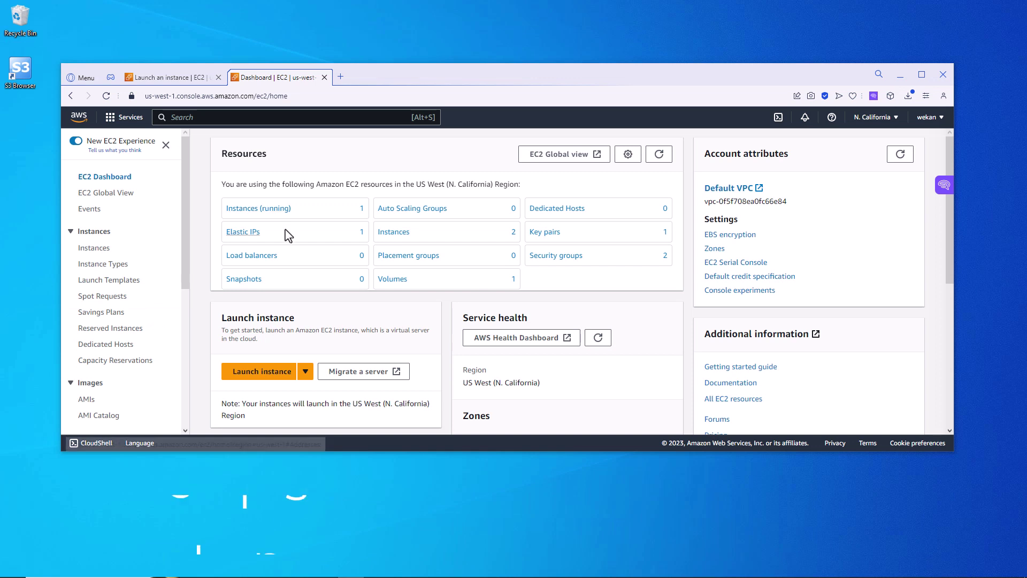
Start launching an instance named MyWekanServer with the Ubuntu Server 20.04 LTS image
left_click(268, 374)
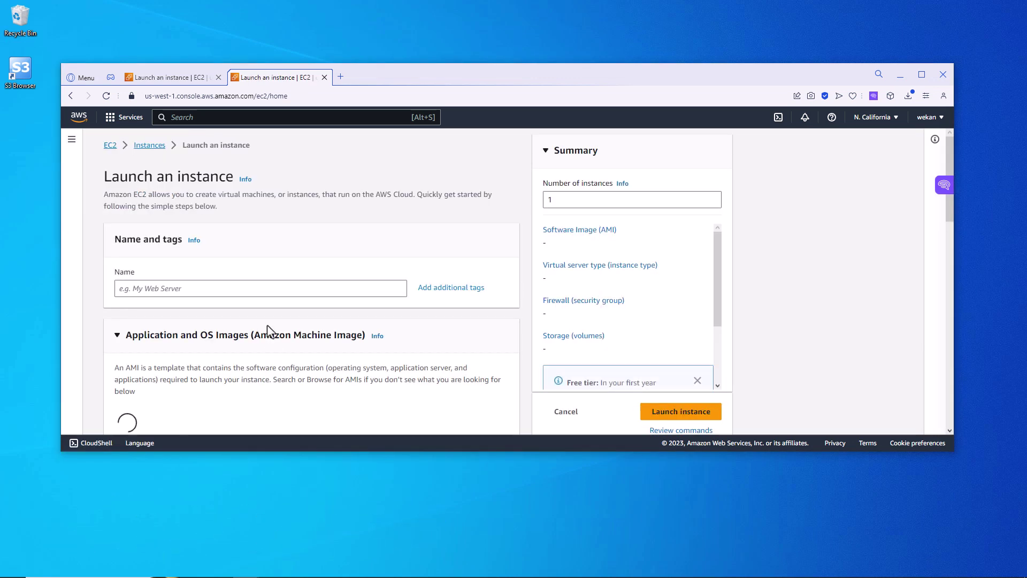
left_click(268, 287)
type("MyWekabn")
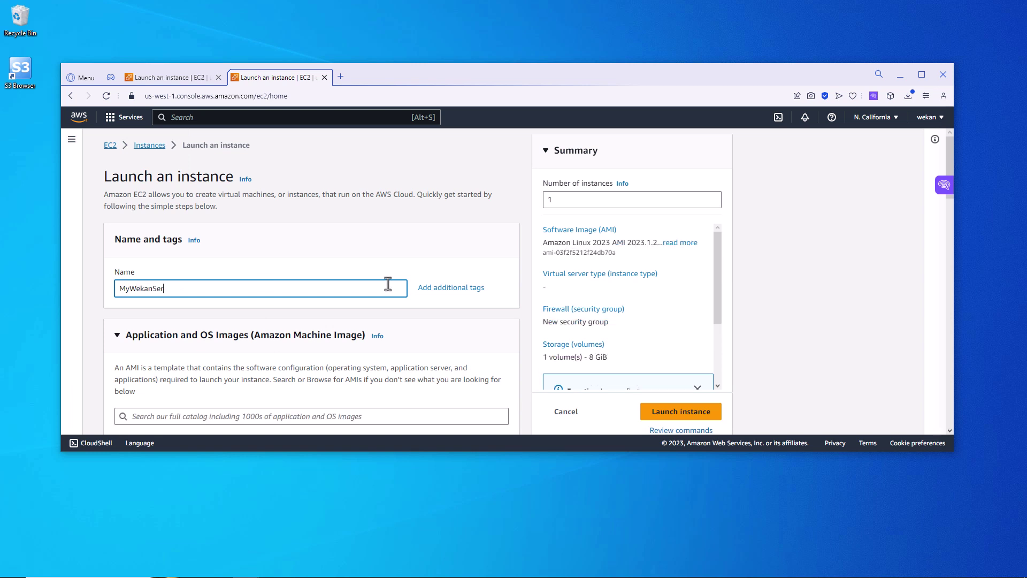
scroll(384, 342, "down", 3)
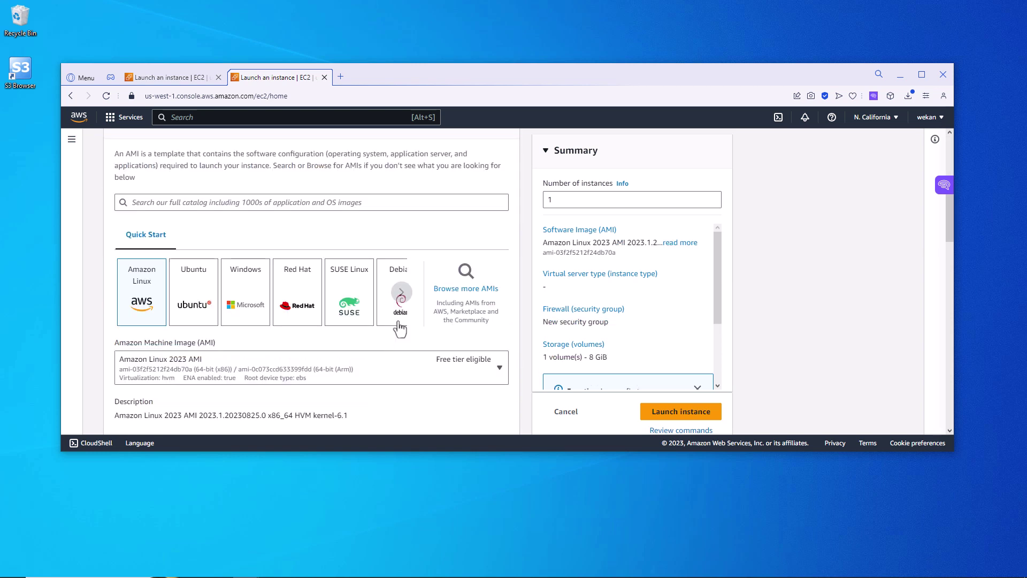
scroll(393, 318, "down", 1)
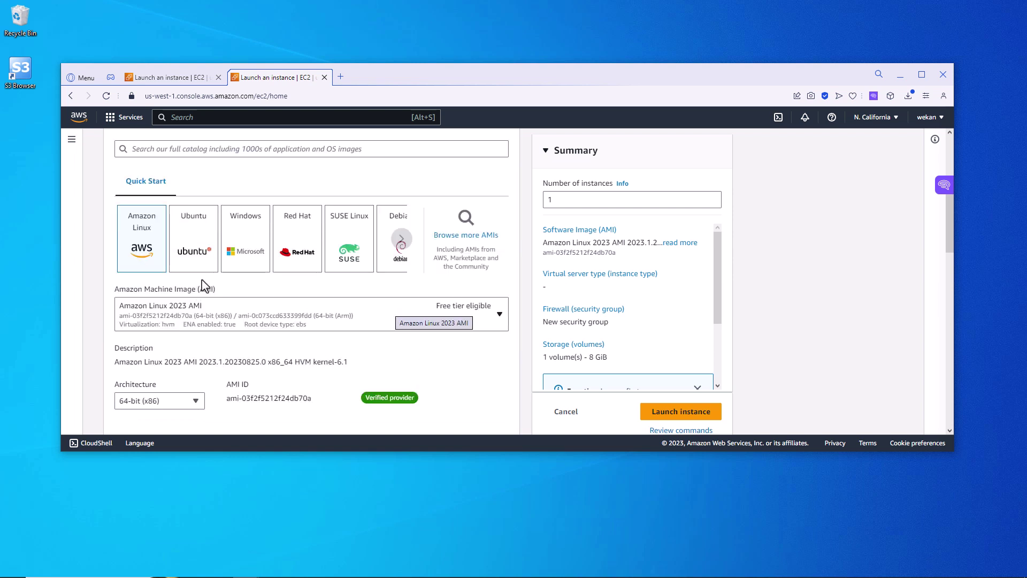
left_click(193, 254)
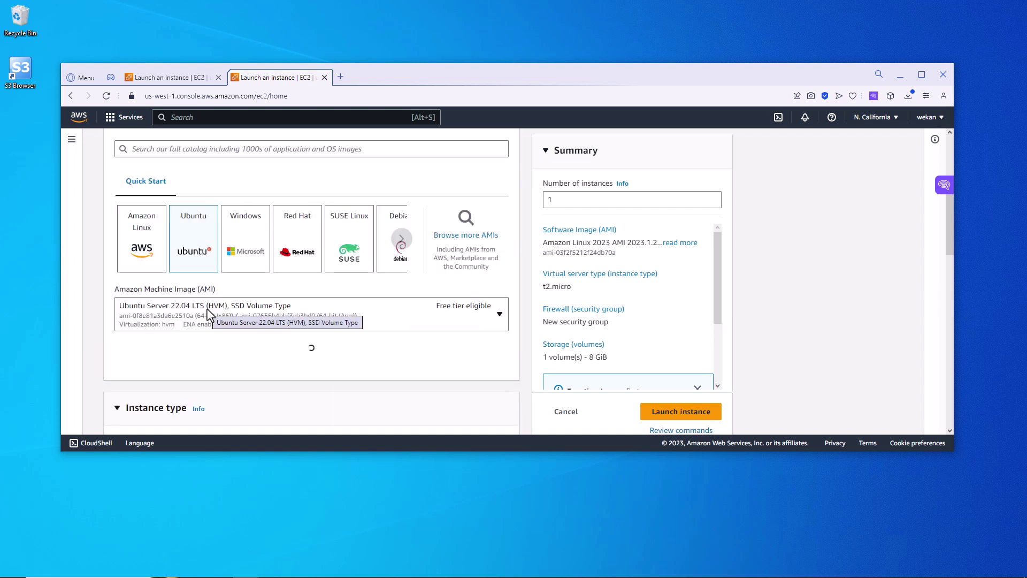
left_click(214, 321)
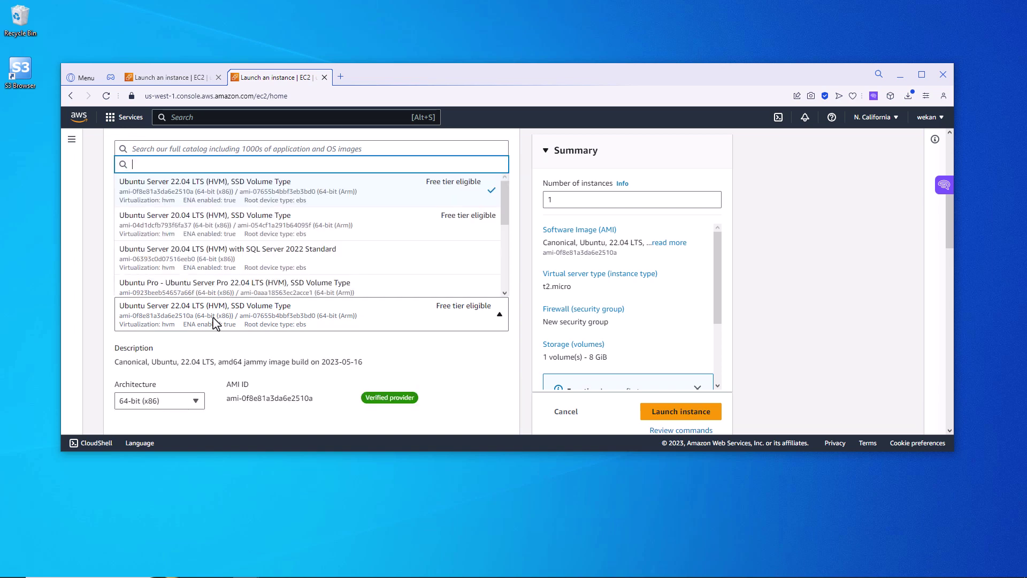
left_click(169, 223)
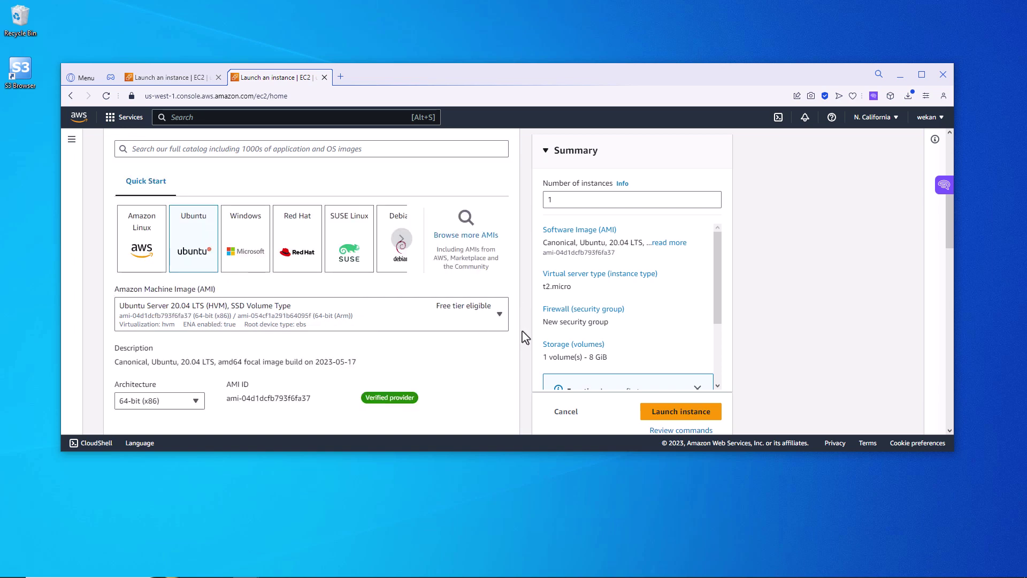
scroll(523, 338, "down", 3)
scroll(523, 338, "down", 2)
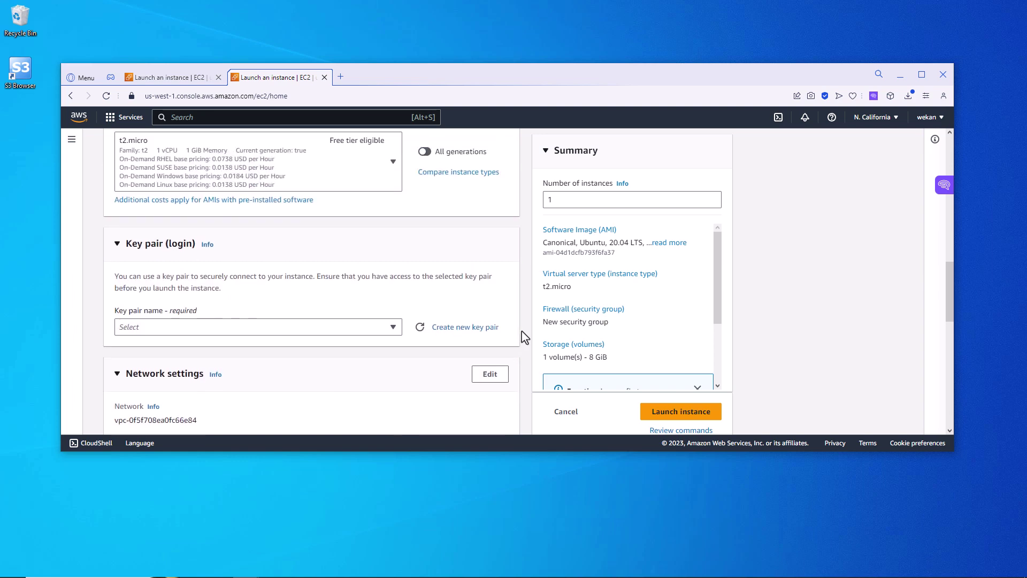
Create and download the RSA .pem key pair WekanServerKey
left_click(480, 328)
type("WekanServerKey")
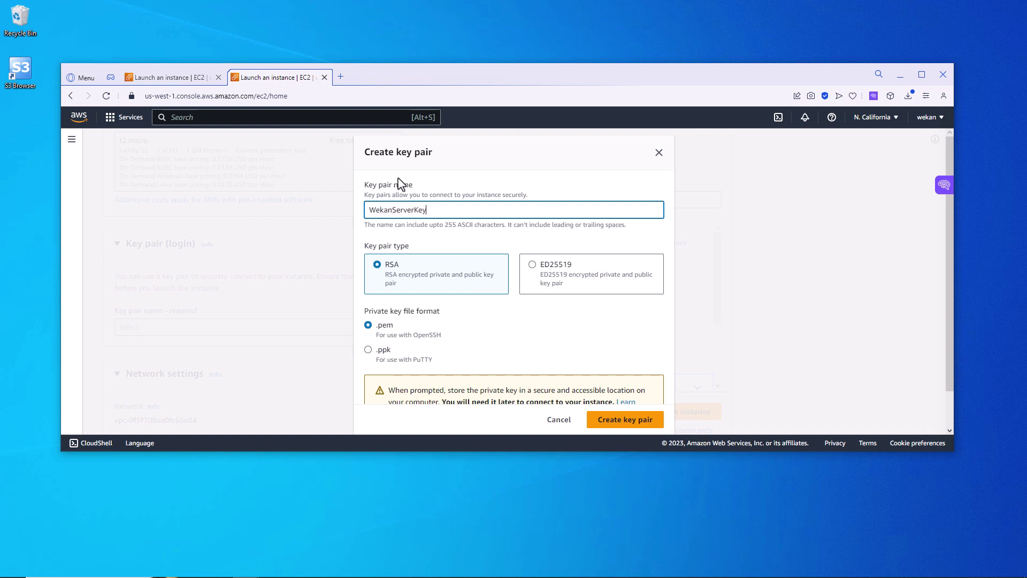
left_click(651, 425)
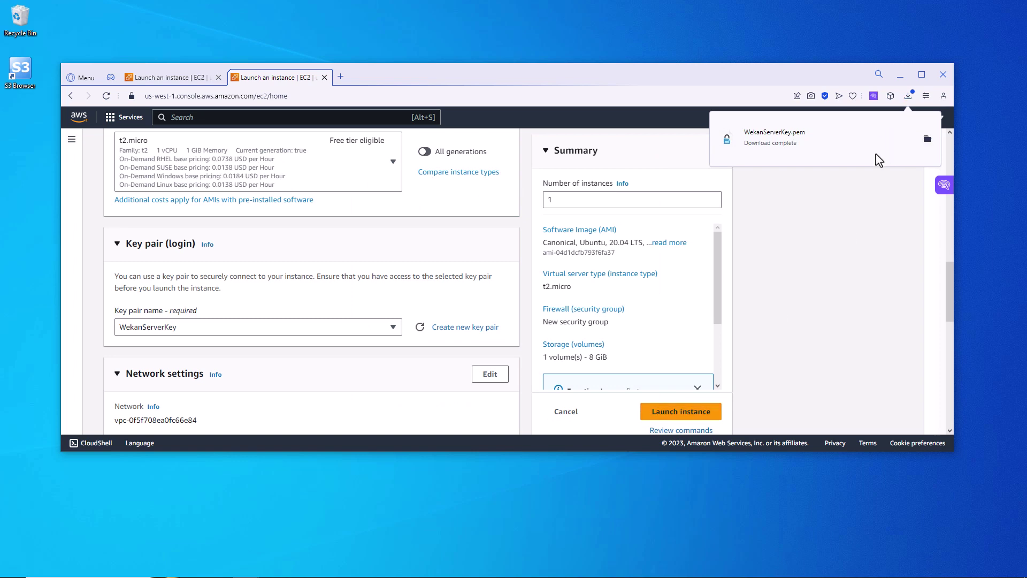
Open the advanced security settings of WekanServerKey.pem in File Explorer
left_click(928, 141)
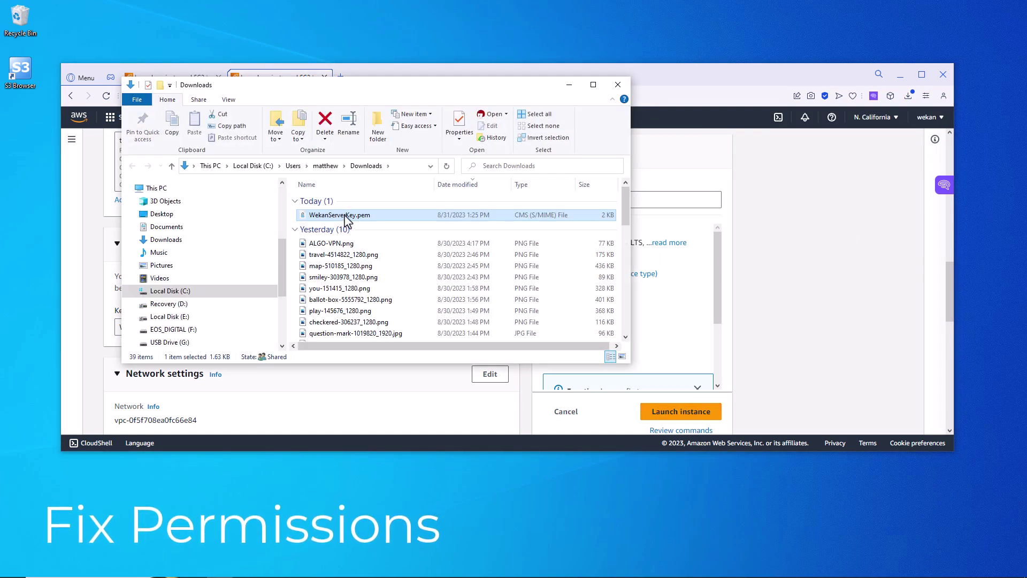
right_click(346, 220)
left_click(385, 474)
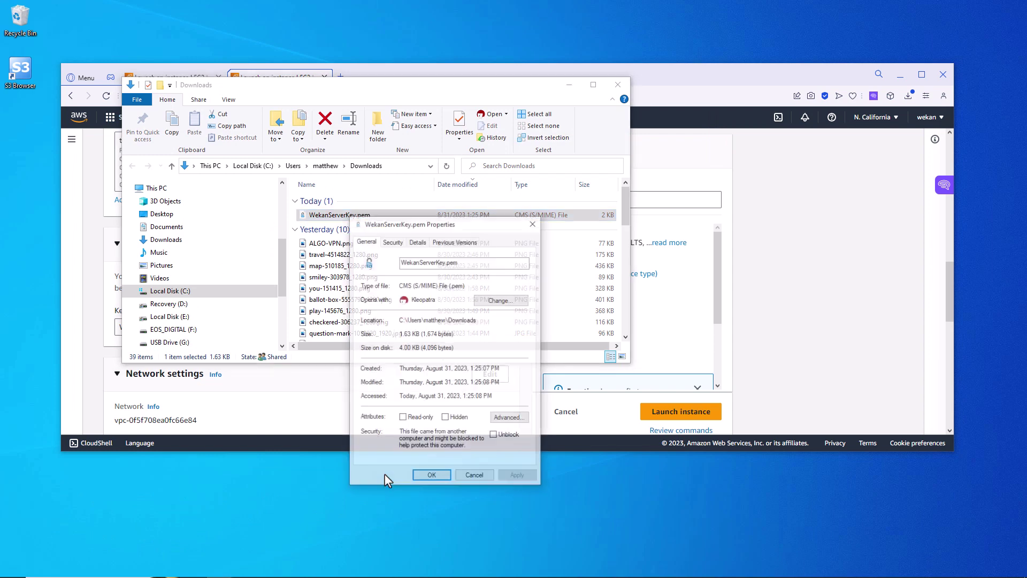
left_click(392, 241)
left_click(507, 436)
Disable inheritance, converting to explicit entries, and remove the extra user's access
left_click(377, 392)
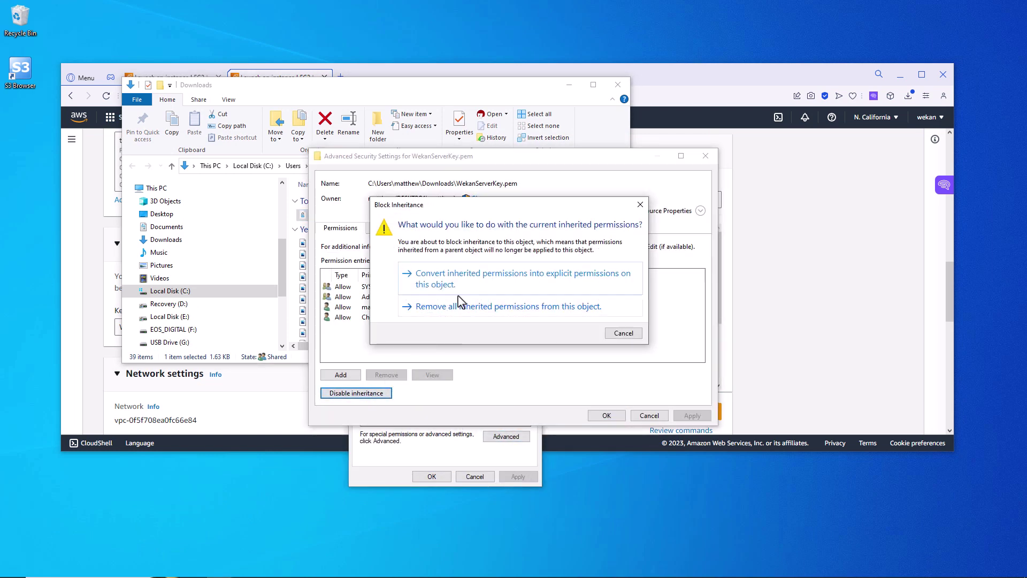
left_click(463, 280)
left_click(433, 318)
left_click(386, 375)
left_click(606, 415)
left_click(431, 476)
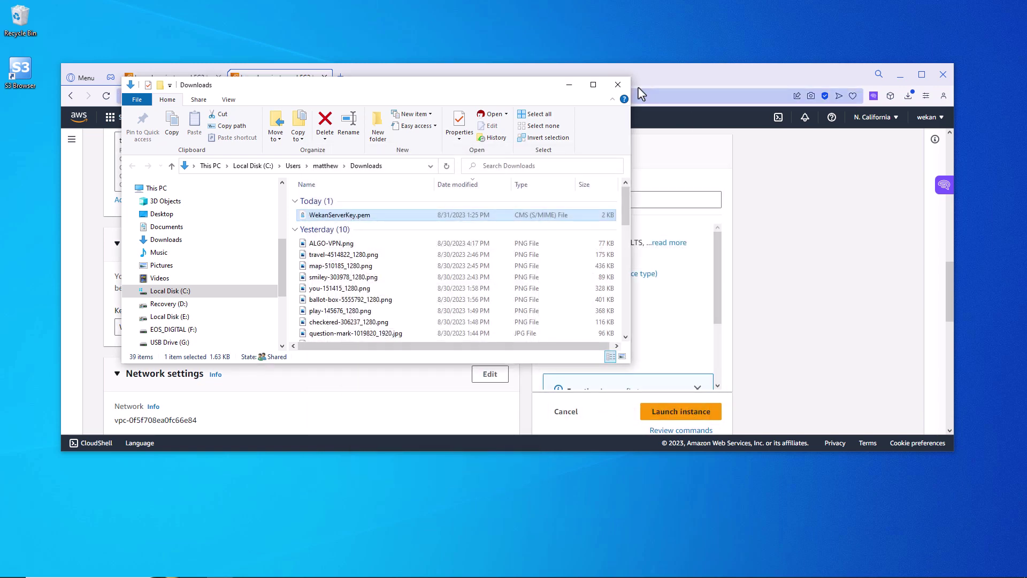
left_click(680, 160)
scroll(360, 344, "down", 5)
scroll(172, 349, "down", 1)
Adjust the root volume size, keep a new security group, and launch MyWekanServer
double_click(174, 343)
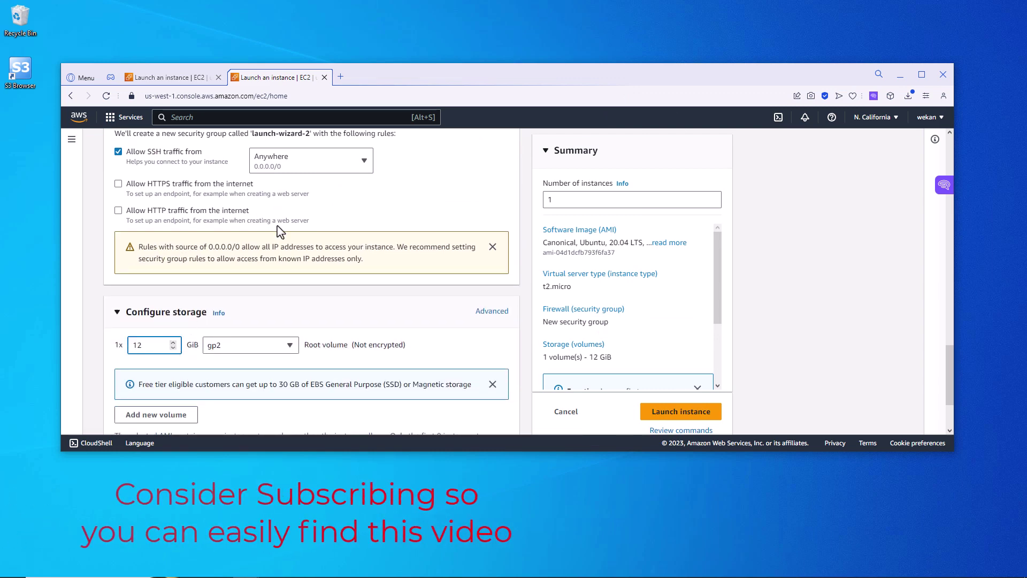
scroll(428, 217, "up", 2)
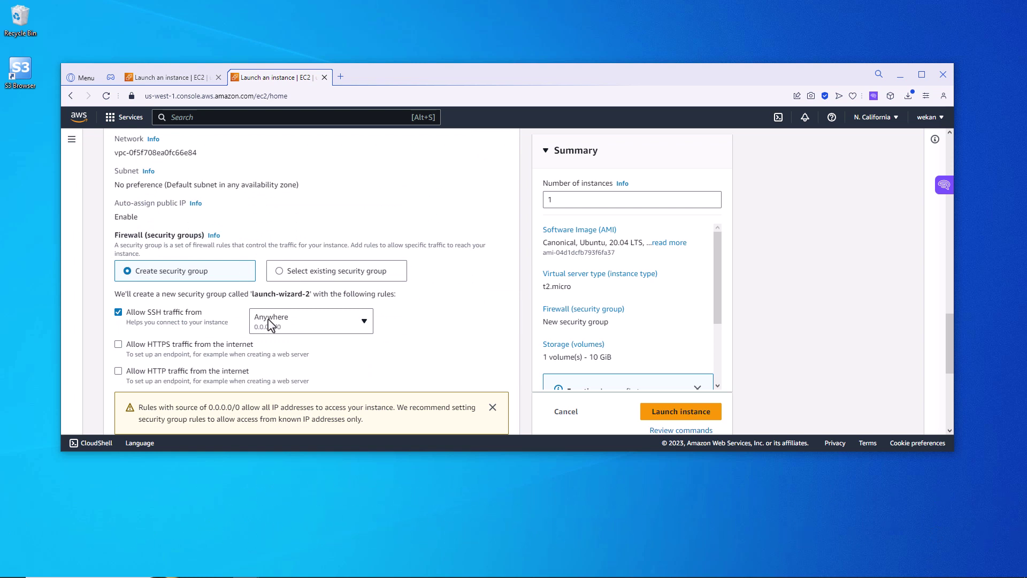
left_click(279, 274)
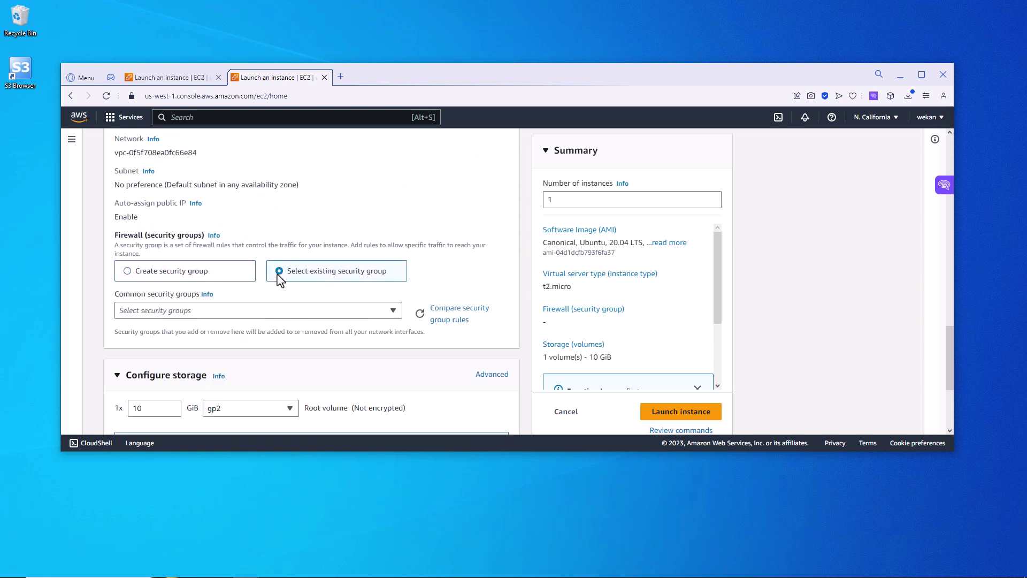
left_click(383, 311)
left_click(170, 273)
scroll(426, 293, "down", 3)
scroll(619, 337, "down", 1)
scroll(408, 297, "up", 3)
scroll(377, 263, "up", 5)
scroll(377, 264, "up", 3)
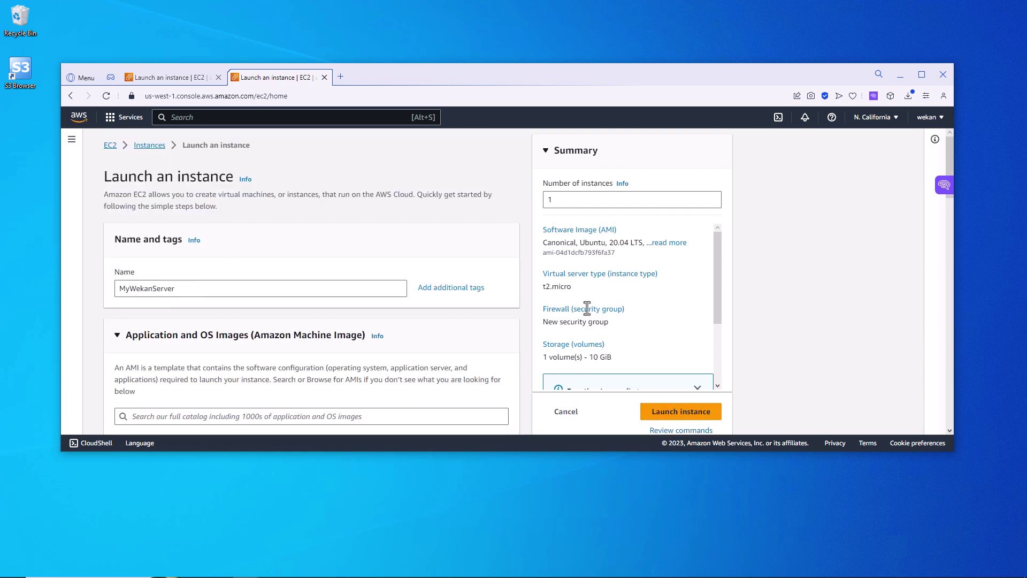
scroll(602, 317, "down", 2)
left_click(681, 412)
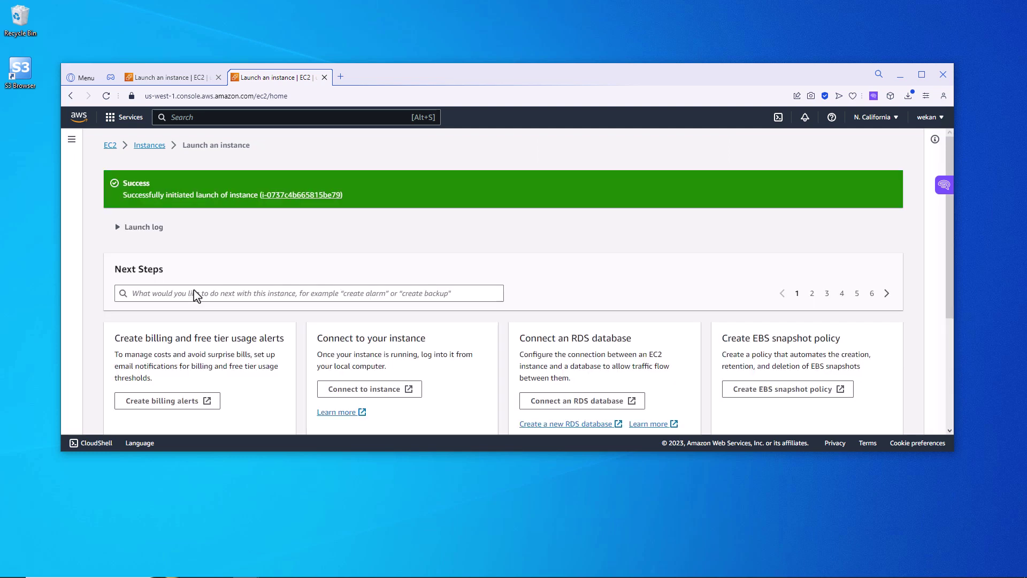
Refresh until MyWekanServer is running, then copy its public IPv4 address 18.144.53.214
left_click(294, 201)
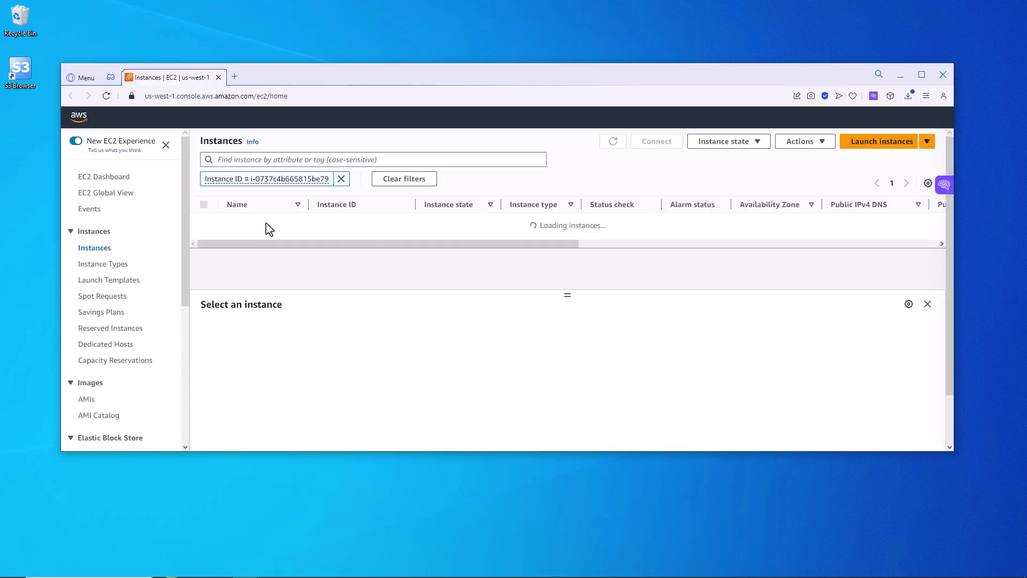
left_click(613, 143)
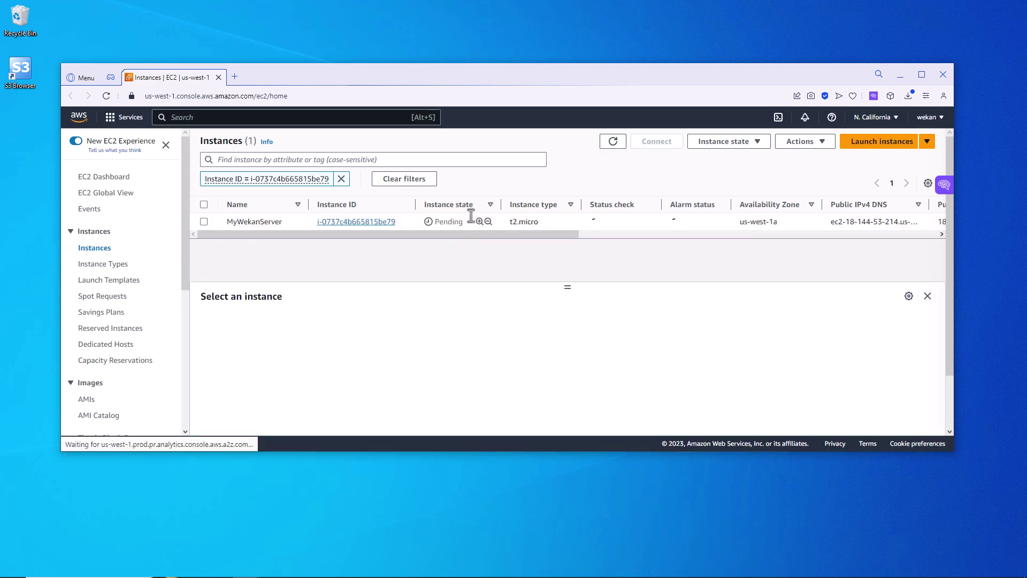
left_click(613, 147)
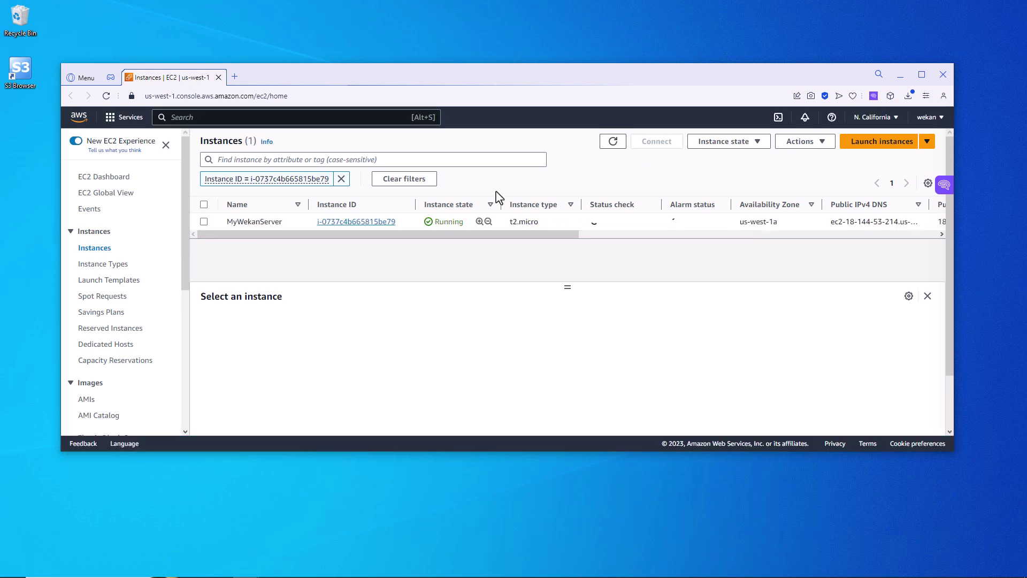
left_click(386, 223)
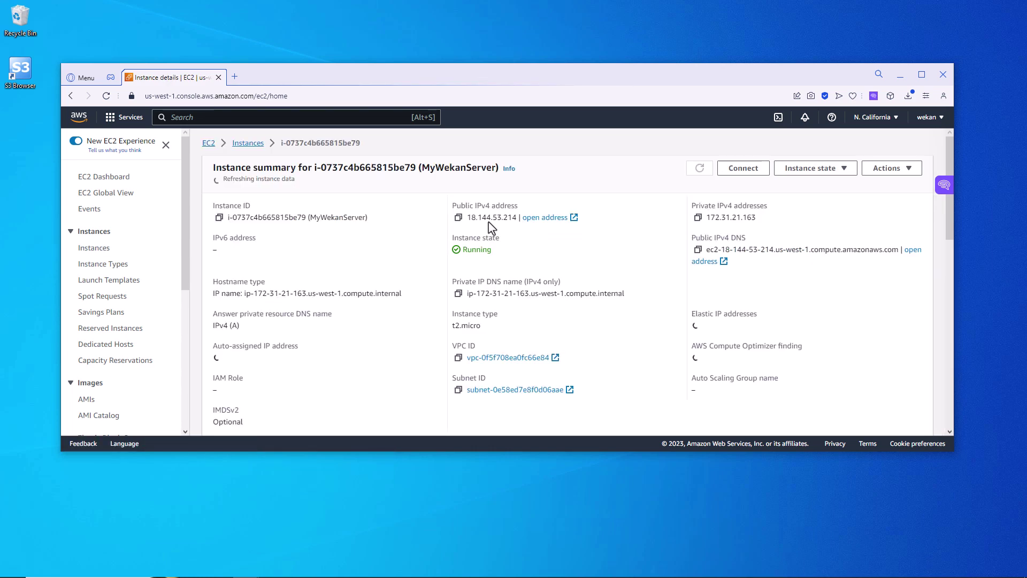
left_click(458, 215)
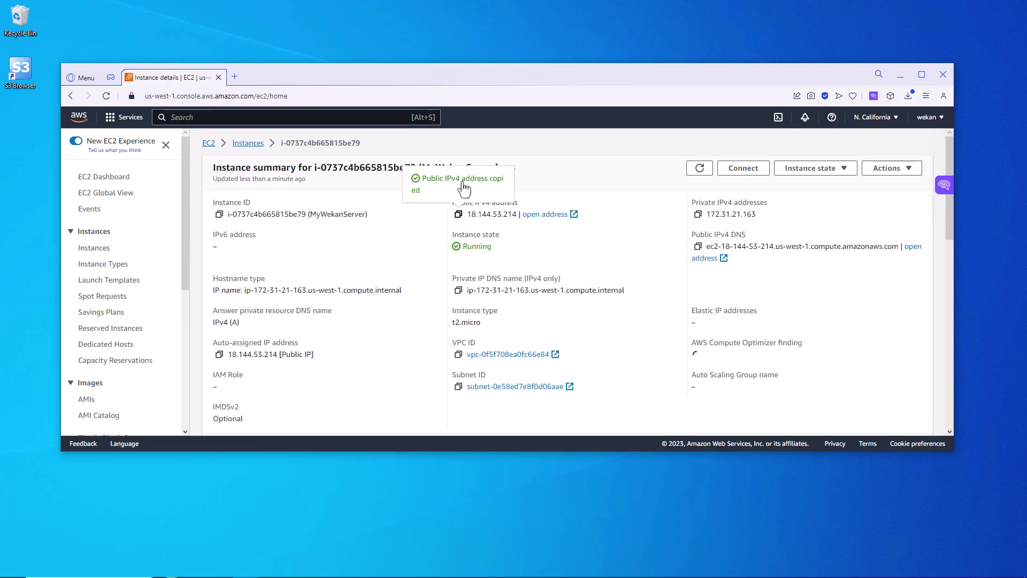
left_click(901, 74)
mouse_move(514, 573)
left_click(101, 568)
type("cmd")
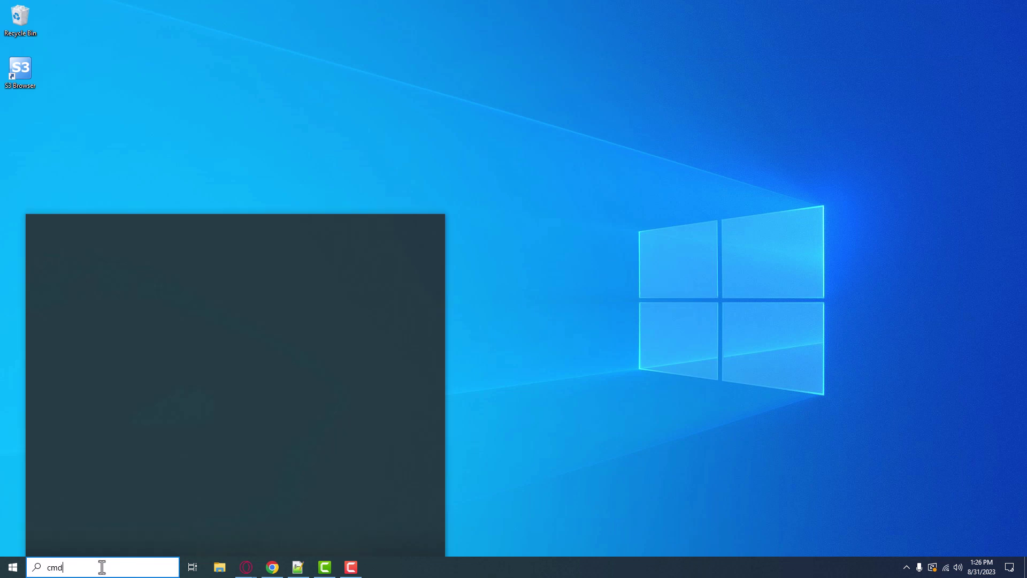
key("Return")
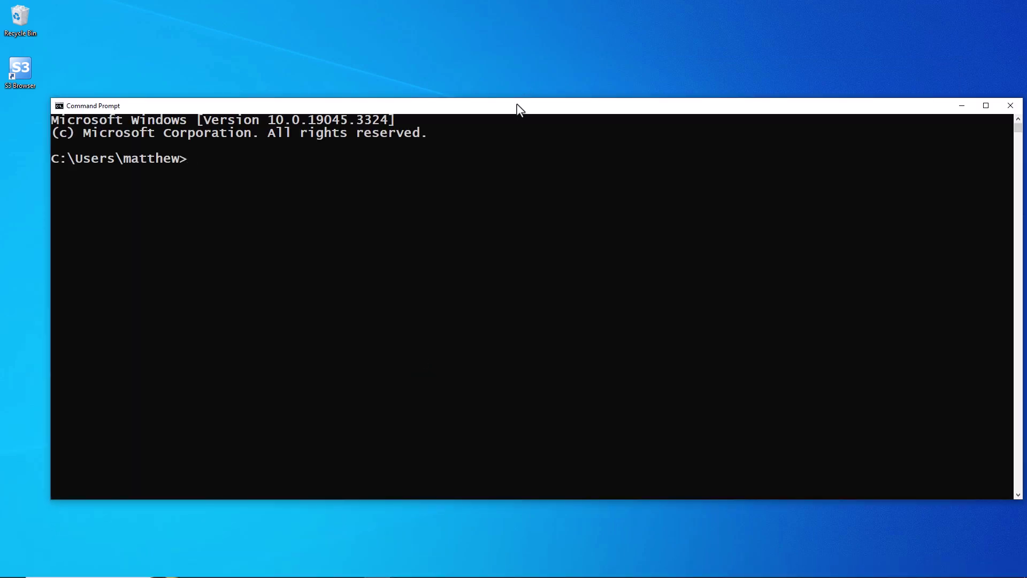
type("cd Downloads")
key("Return")
type("ssh -i We")
key("Tab")
type("ubuntu")
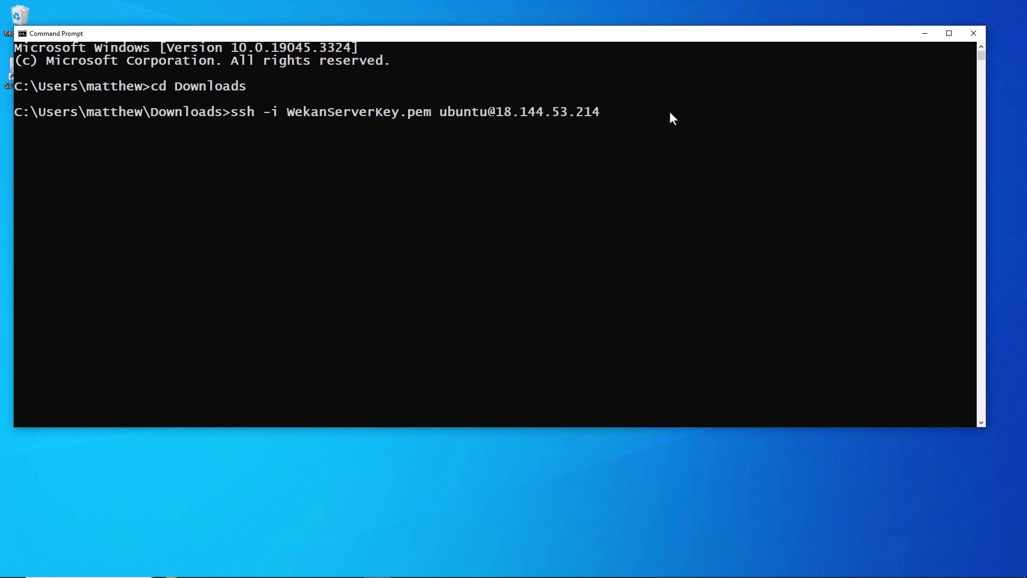
key("Return")
type("yes")
key("Return")
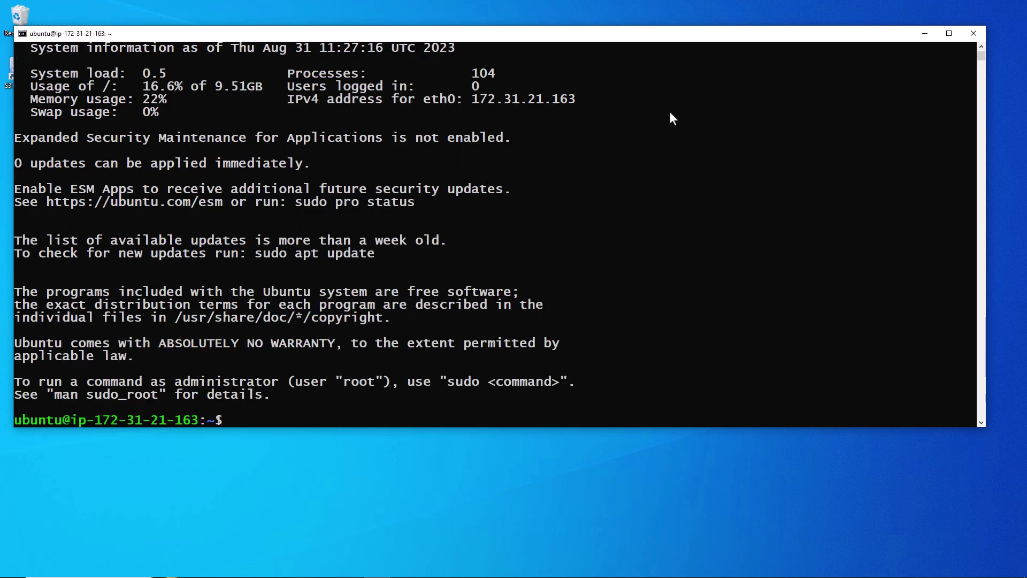
type("clear")
Clear the screen, become root with sudo -s, and run apt update
key("Return")
type("sudo -s")
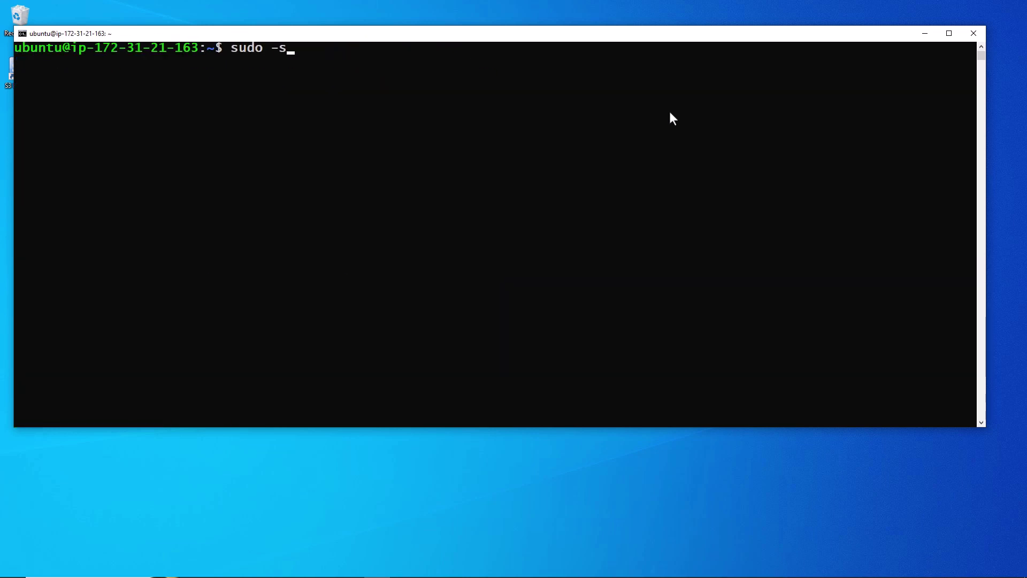
key("Return")
type("apt update")
key("Return")
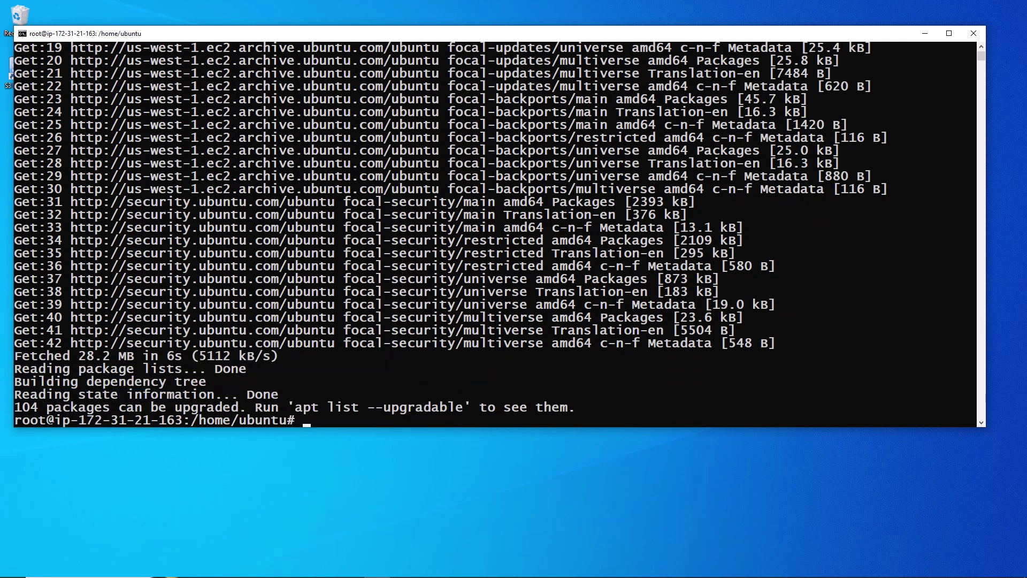
type("clear")
key("Return")
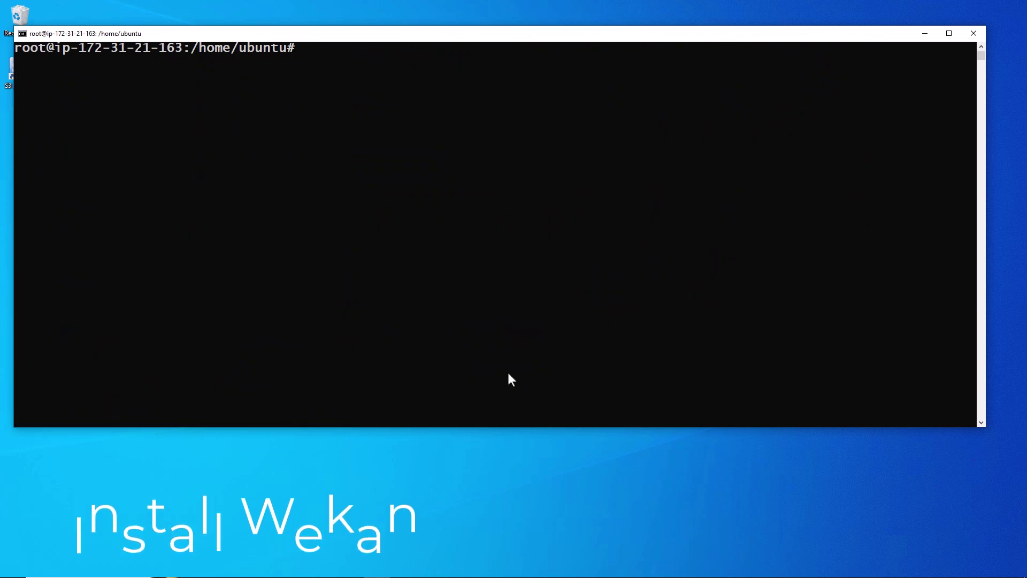
type("snap install weeka")
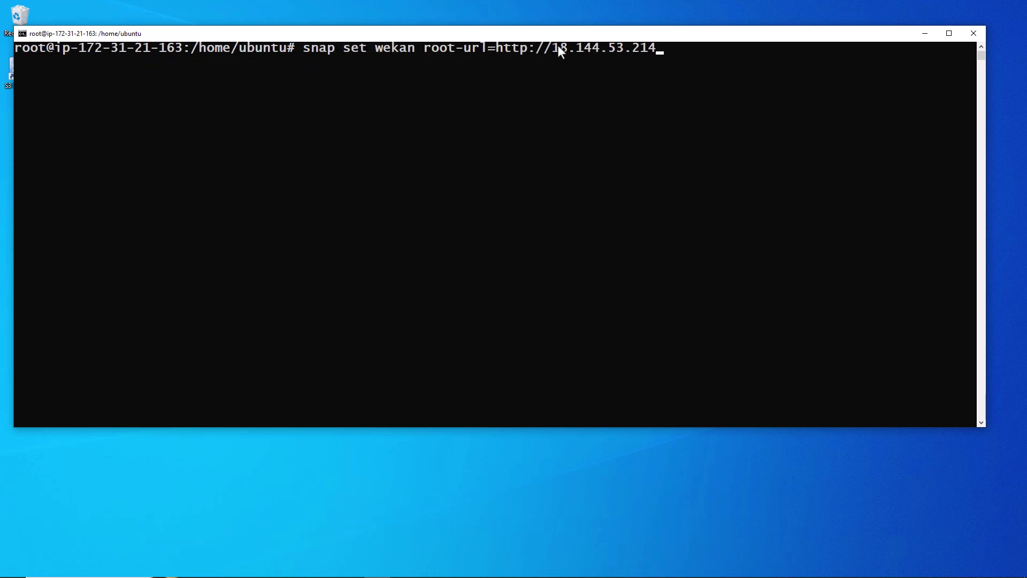
key("Return")
type("snap set")
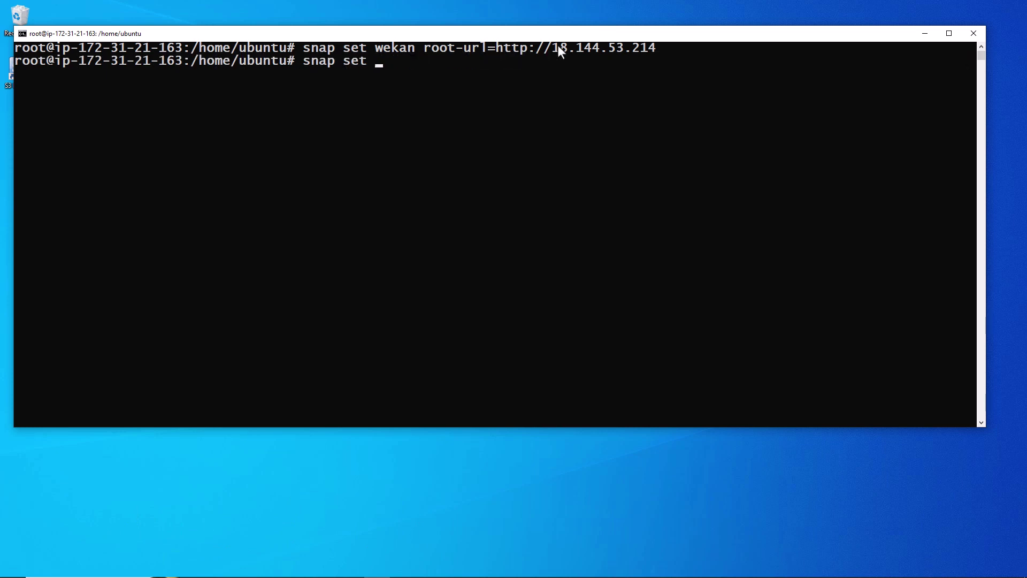
type("wekan port=8080")
key("Return")
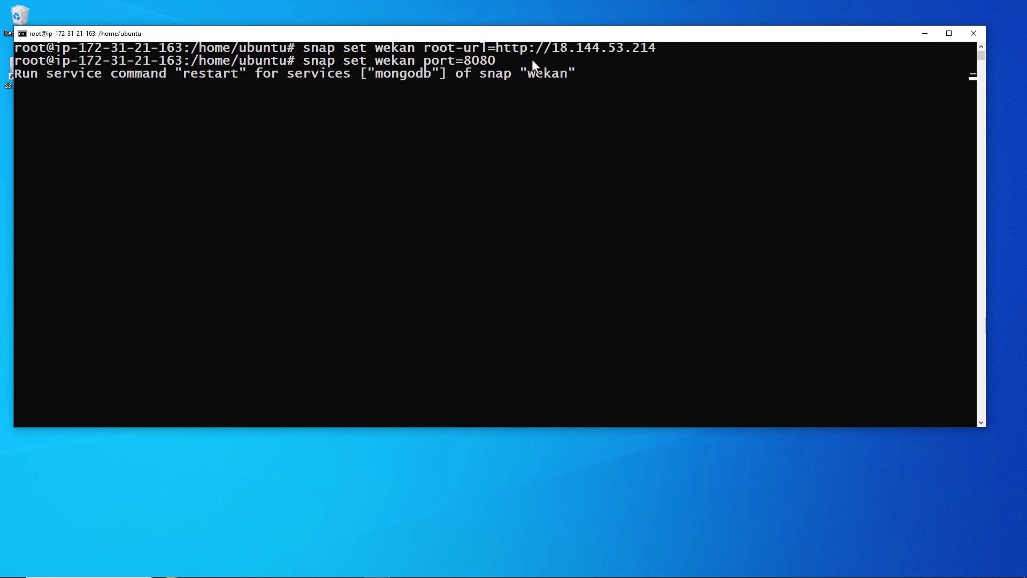
type("clear")
Start Wekan with snap start and check its snap services status
key("Return")
type("snap start wekan")
key("Return")
type("snap services wekan")
key("Return")
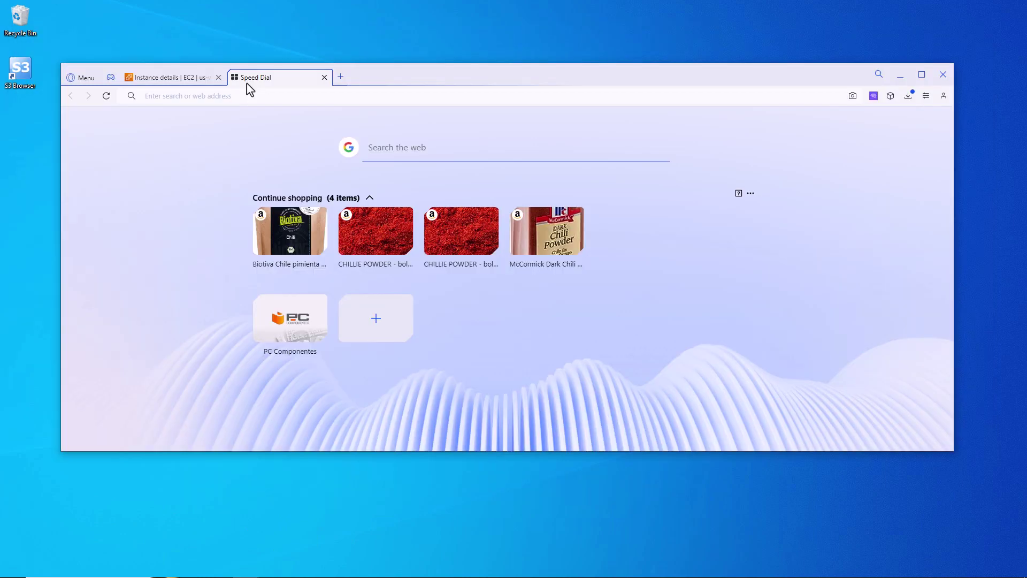
left_click(246, 96)
key("ctrl+v")
key("Return")
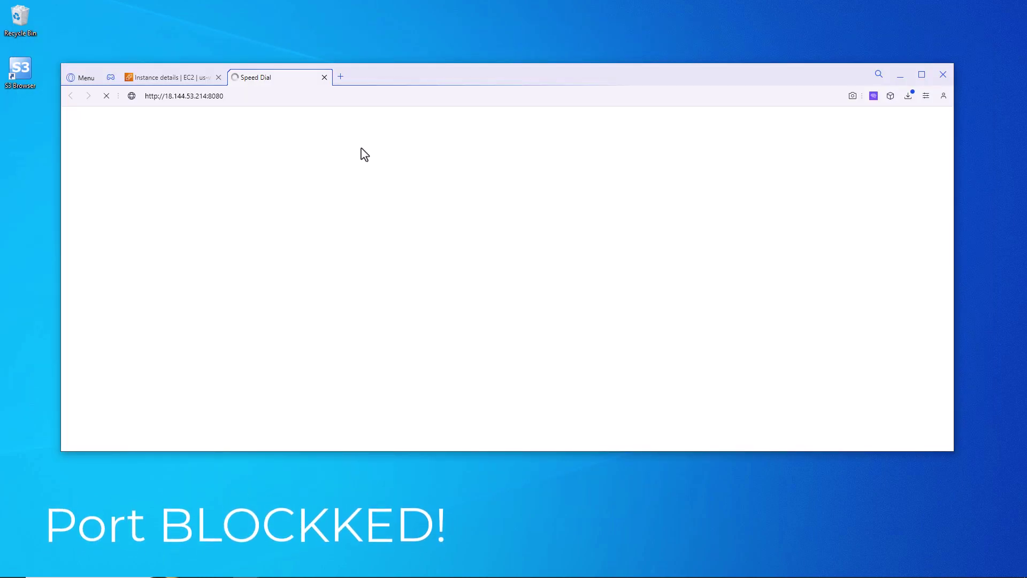
left_click(193, 77)
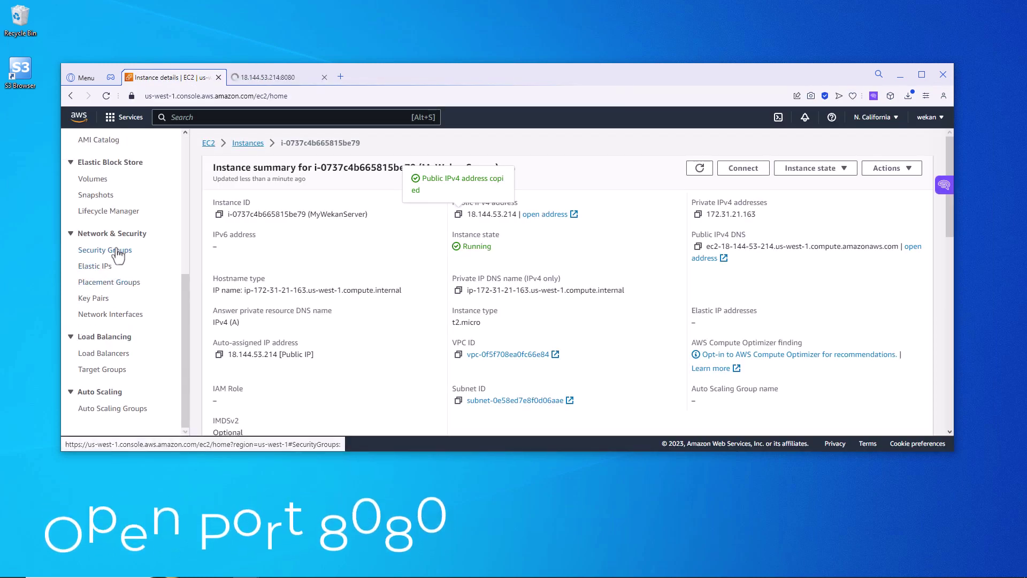
Add and save a Custom TCP inbound rule for port 8080 from Anywhere-IPv4
left_click(106, 250)
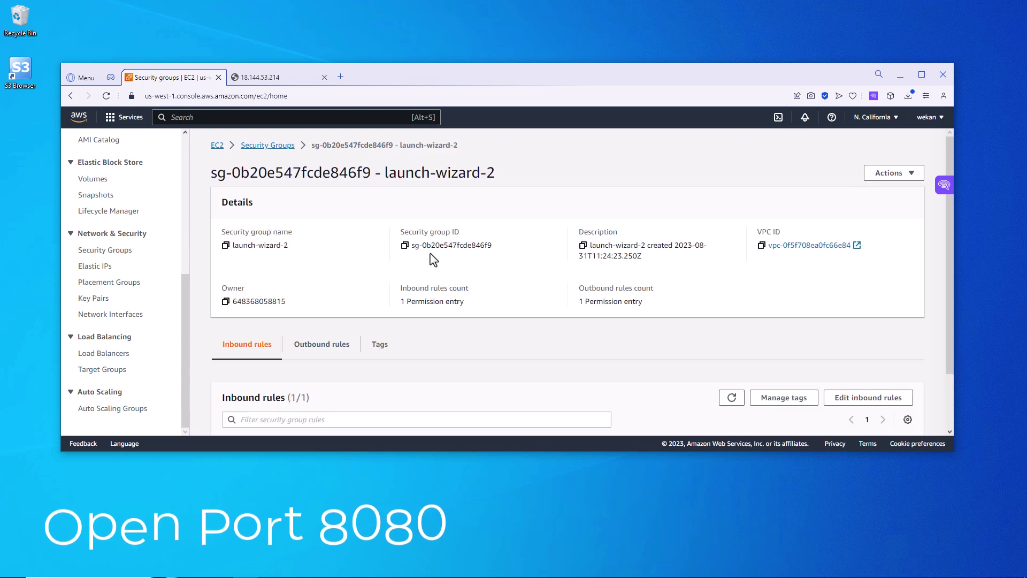
scroll(401, 249, "down", 2)
left_click(882, 335)
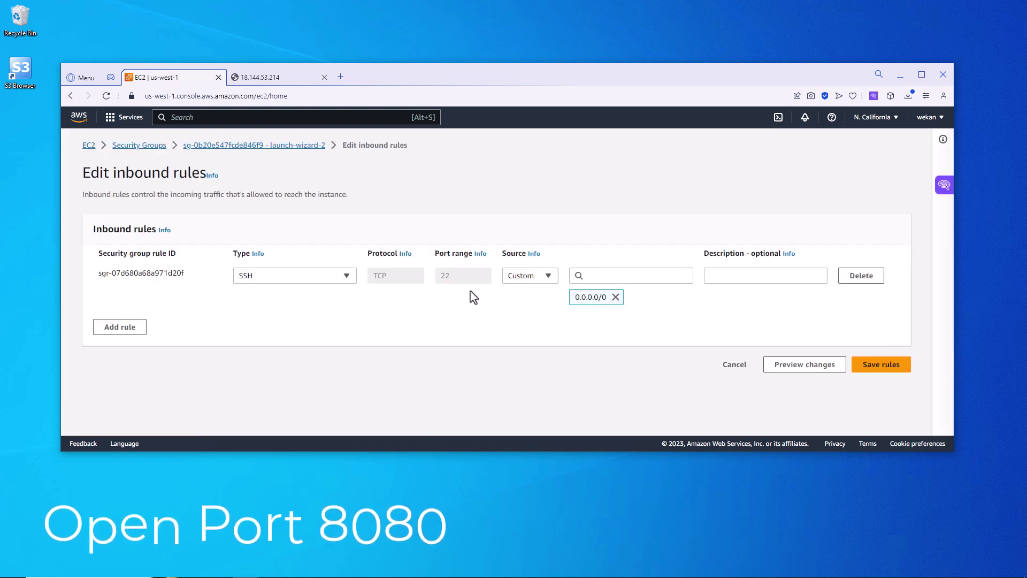
left_click(108, 328)
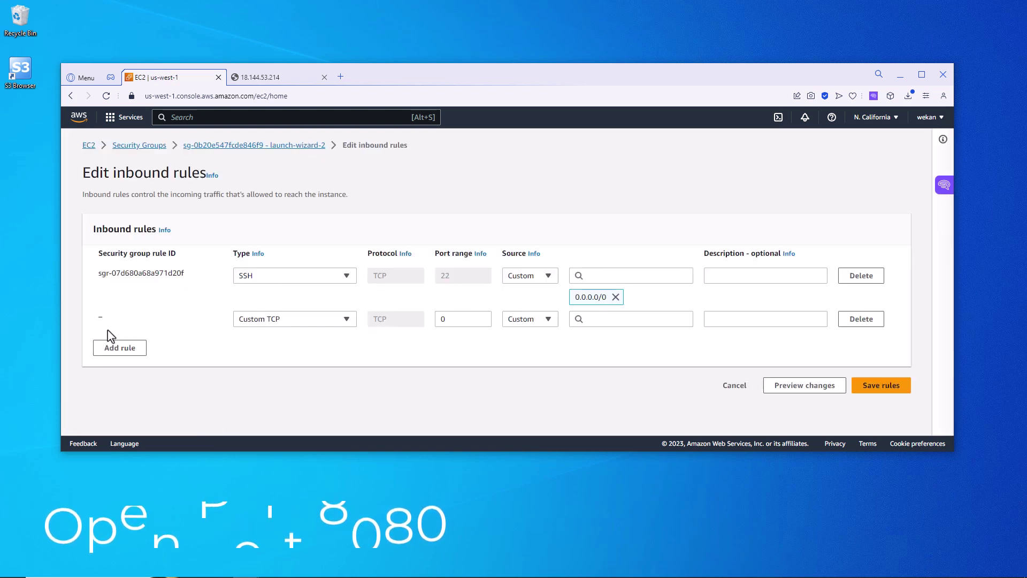
left_click(442, 317)
type("8080")
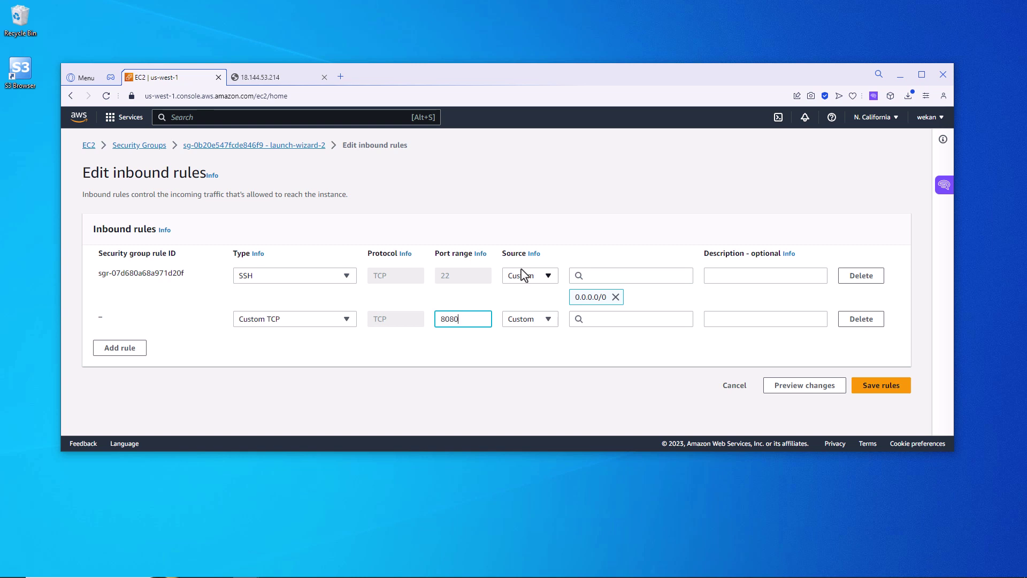
left_click(547, 319)
left_click(514, 251)
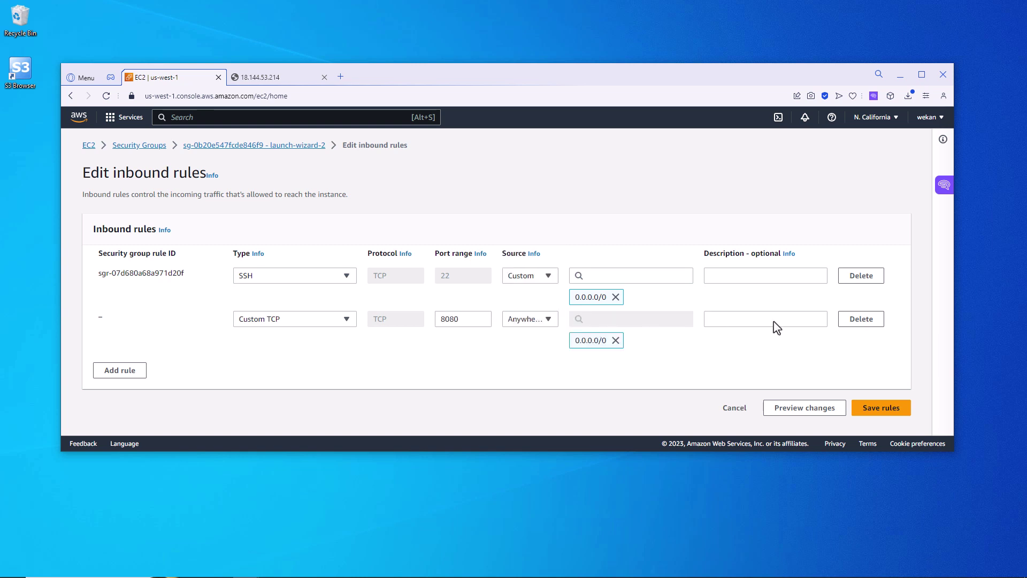
left_click(883, 408)
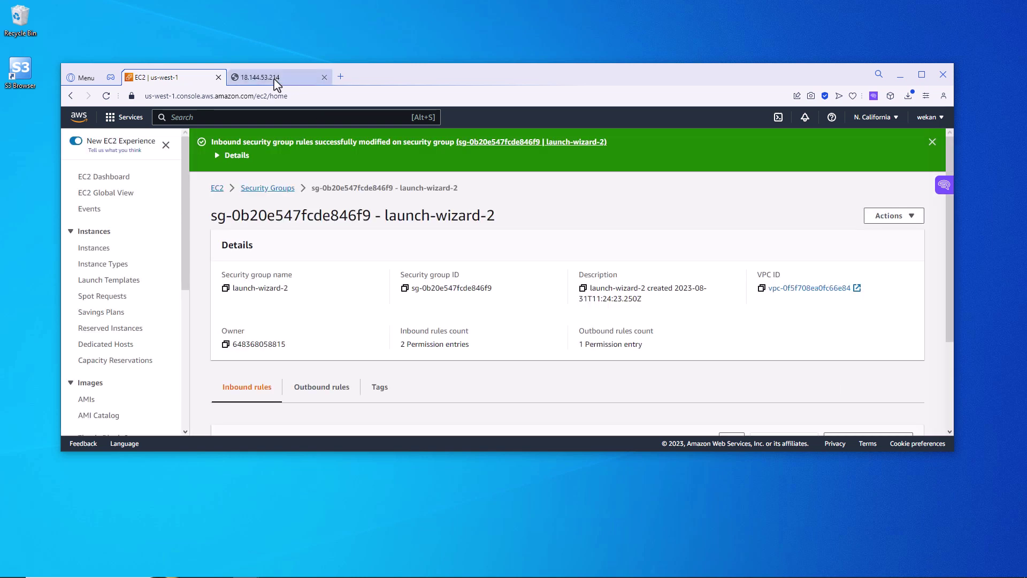
Reload the server address with :8080 appended in the server's tab
left_click(275, 78)
left_click(243, 97)
type(":8080")
key("Return")
Register the Wekan account 'matthew' with username, email and confirmed password, and sign in
left_click(301, 95)
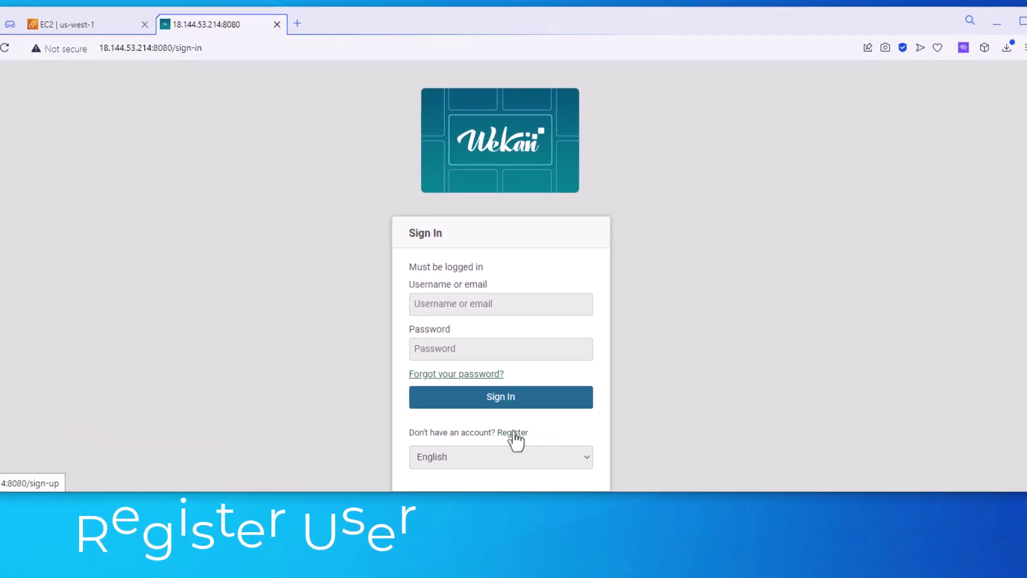
left_click(515, 436)
type("matthew")
key("Tab")
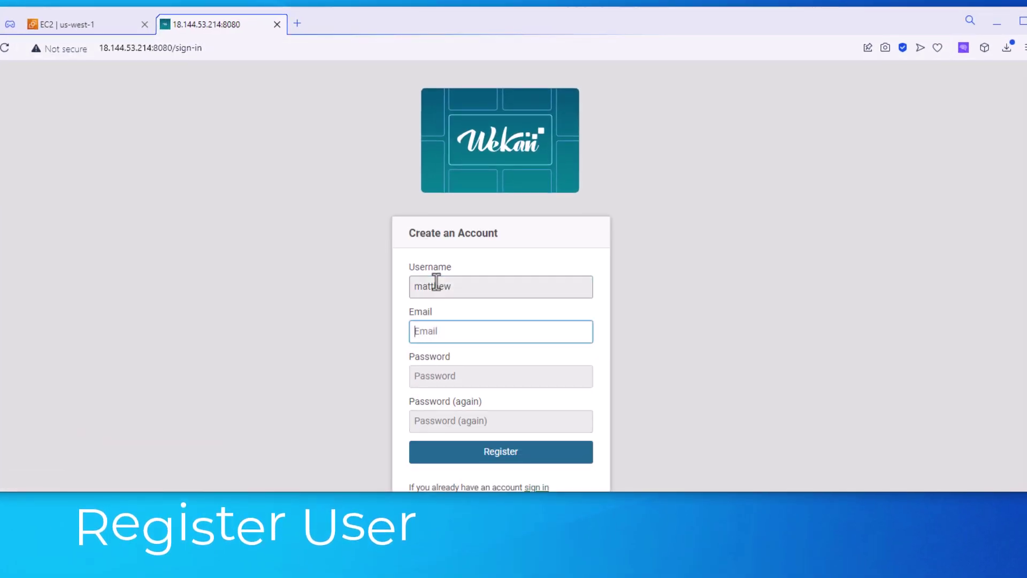
key("Tab")
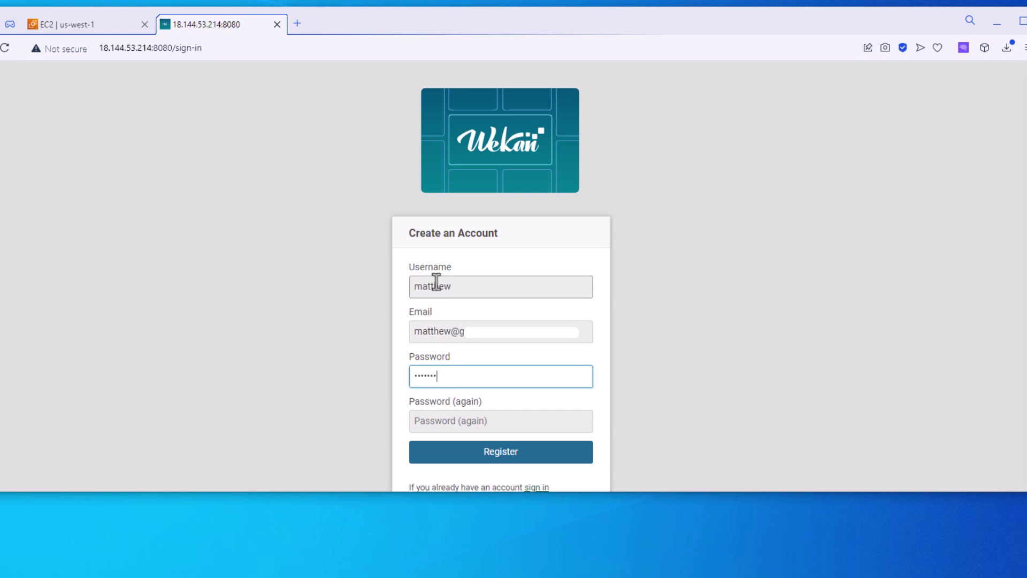
key("Tab")
type("••••")
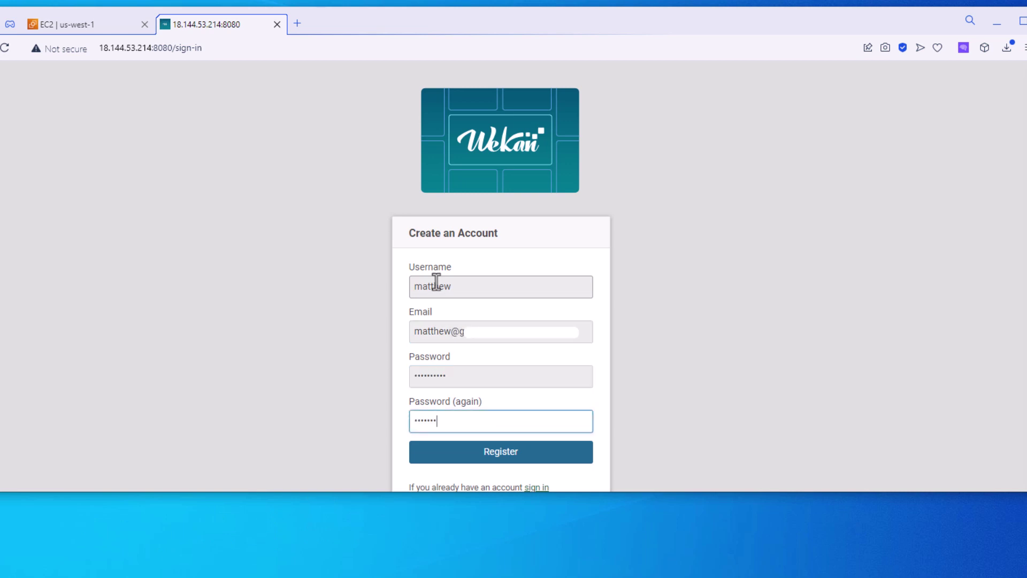
left_click(514, 455)
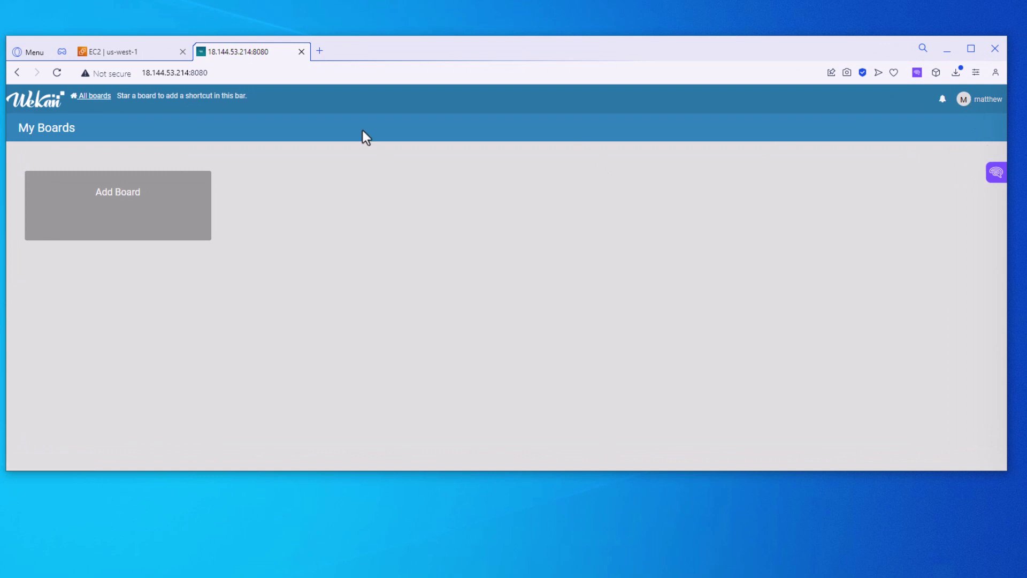
Create a private board titled 'Install Wekan on Ubuntu on AWS'
left_click(117, 231)
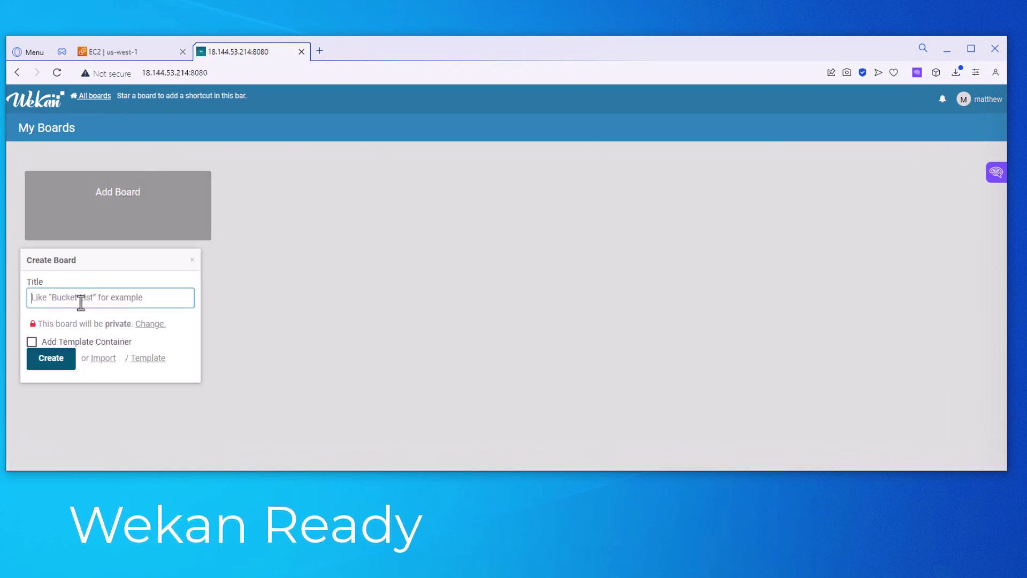
type("Install Wekan on U")
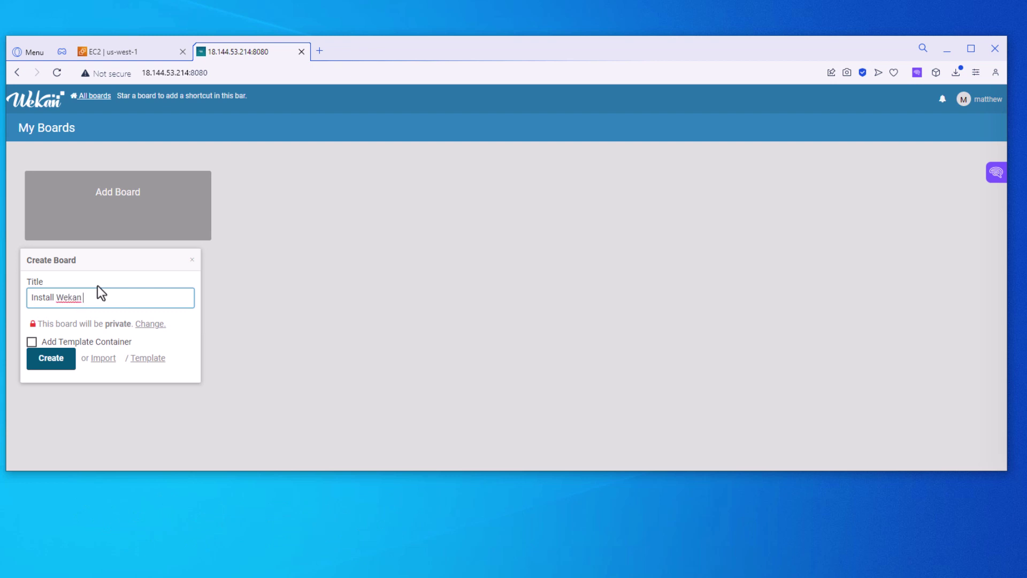
type("buntu on AWS")
left_click(53, 359)
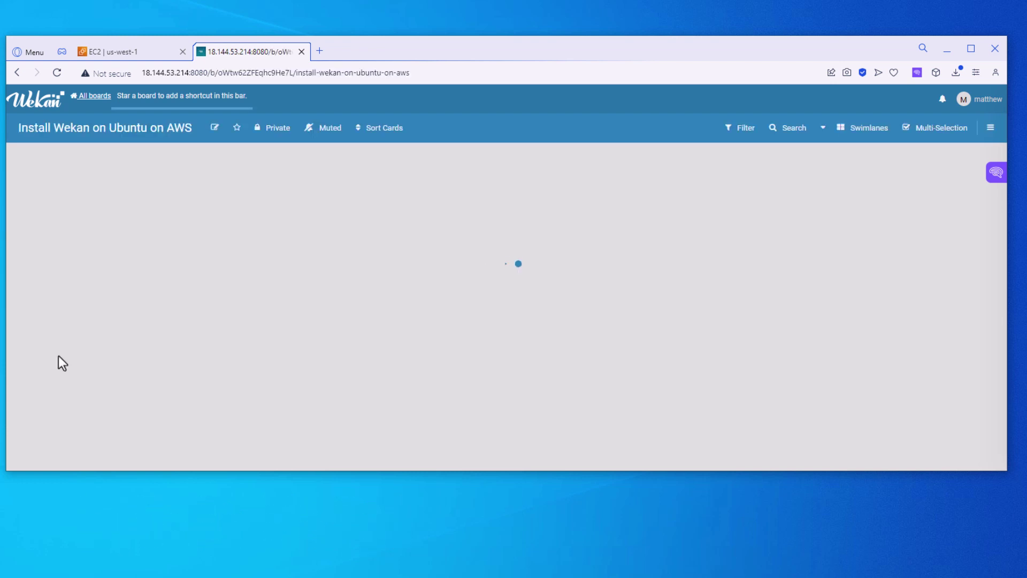
Add the lists Tasks, In Progress and Completed to the board
left_click(21, 186)
type("Tasks")
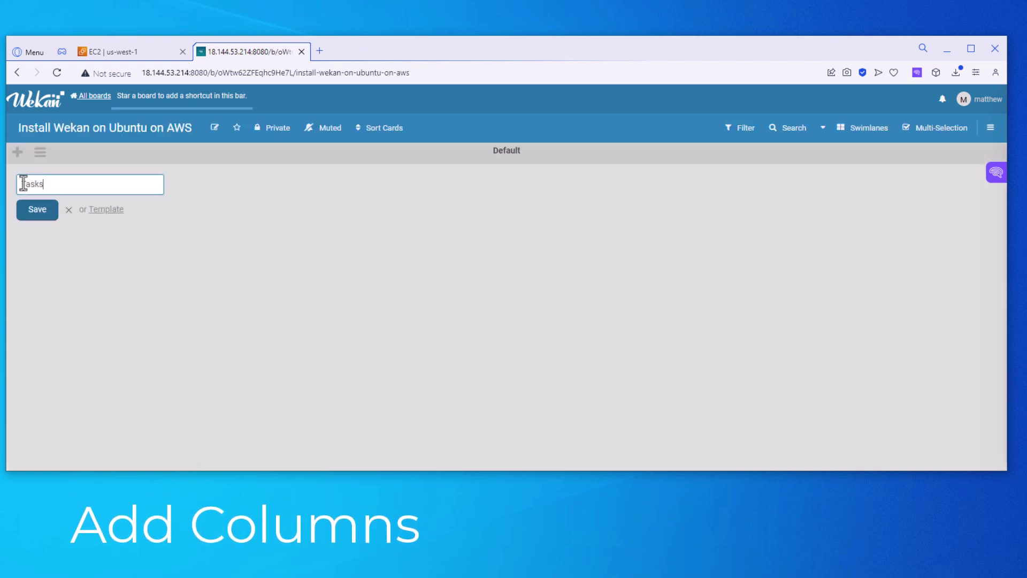
key("Return")
type("In Progress")
key("Return")
type("Completed")
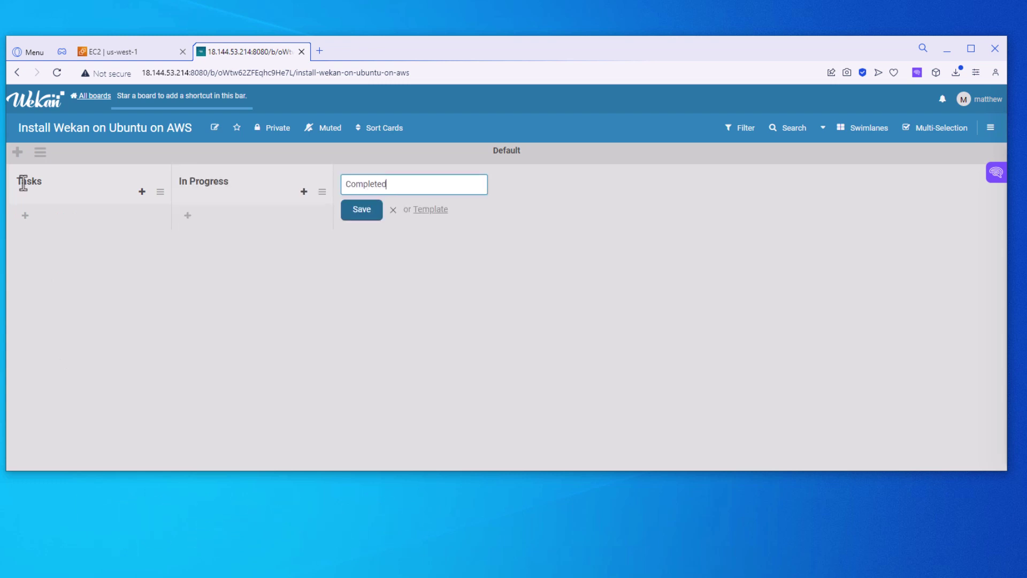
key("Return")
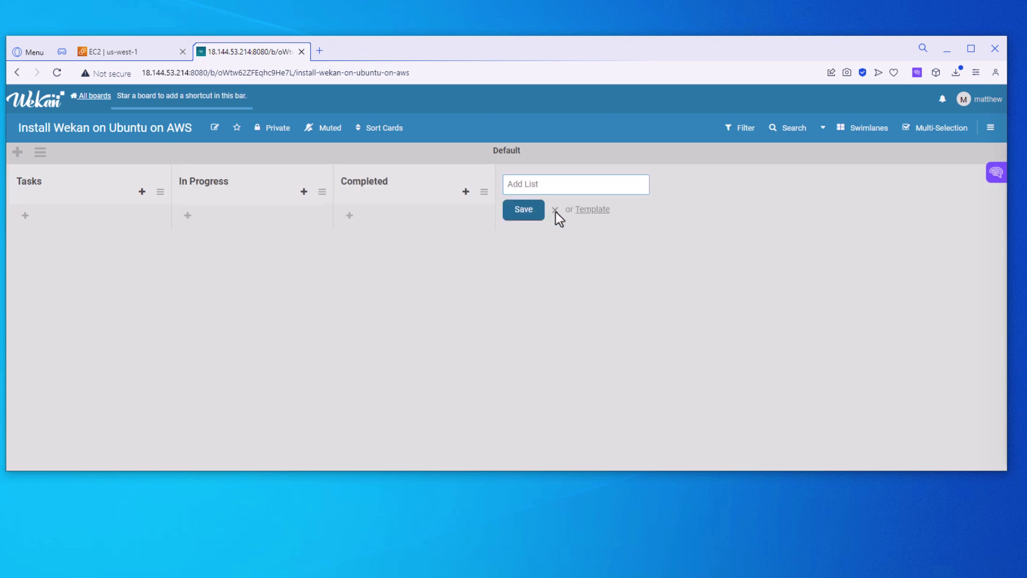
left_click(555, 210)
Add cards Create AWS Instance, Run Update, Install Wekan, Configure, Start and Test under Tasks
left_click(25, 215)
type("Create AWS Instance")
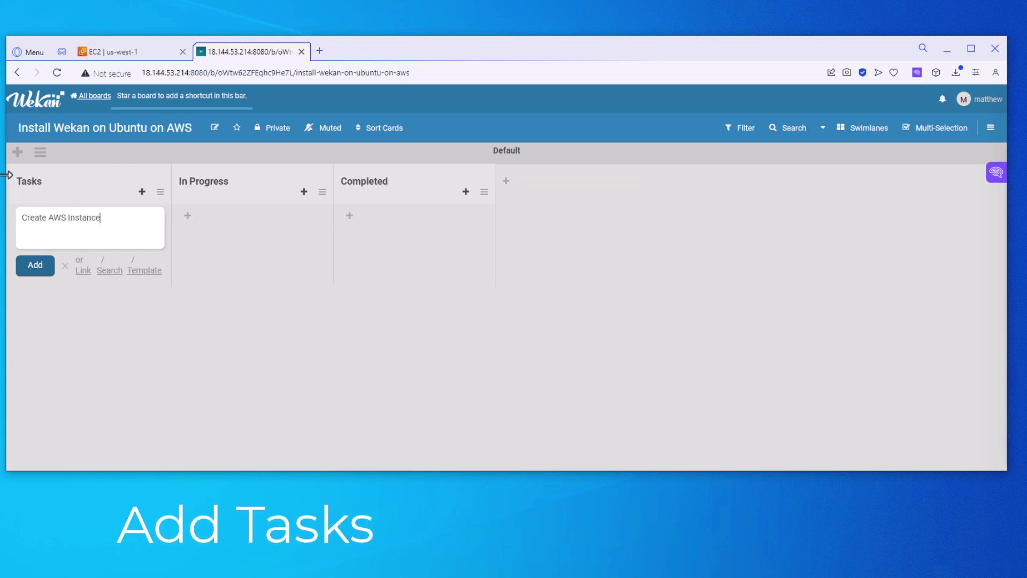
key("Return")
type("Run U")
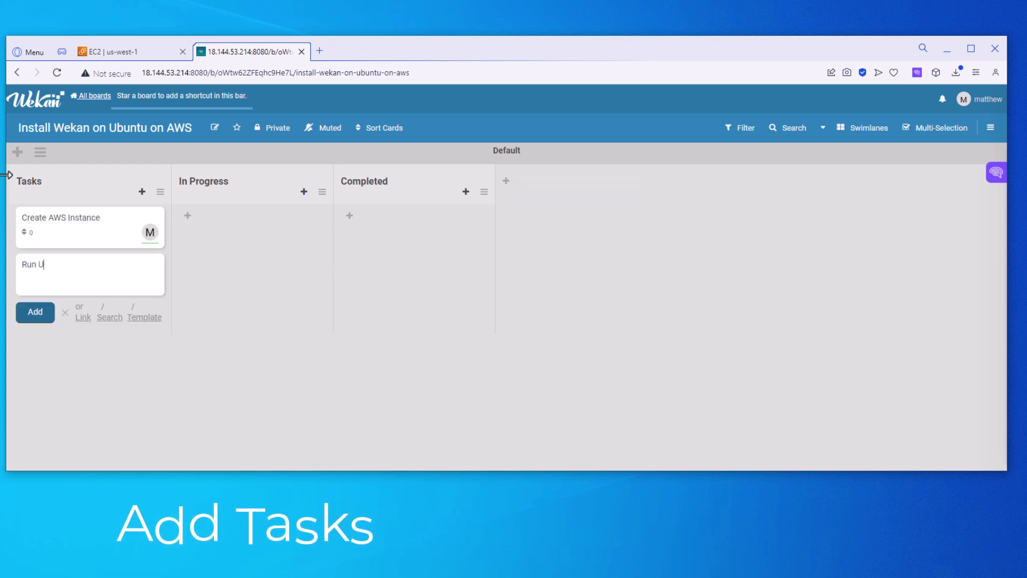
type("pdate")
key("Return")
type("Intallstall Wekan")
key("Return")
type("Sta")
key("BackSpace")
key("BackSpace")
key("BackSpace")
type("ure")
key("Return")
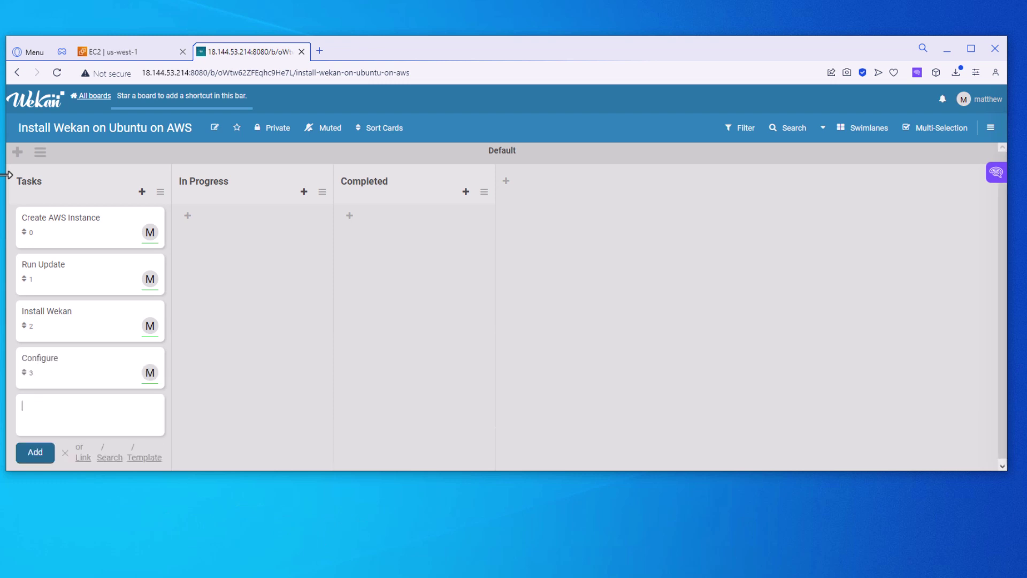
type("t")
key("Return")
type("Test")
key("Return")
Drag Install Wekan, Run Update, Create AWS Instance, Configure, Start and Test into In Progress
left_click_drag(64, 234, 220, 215)
left_click_drag(70, 236, 241, 277)
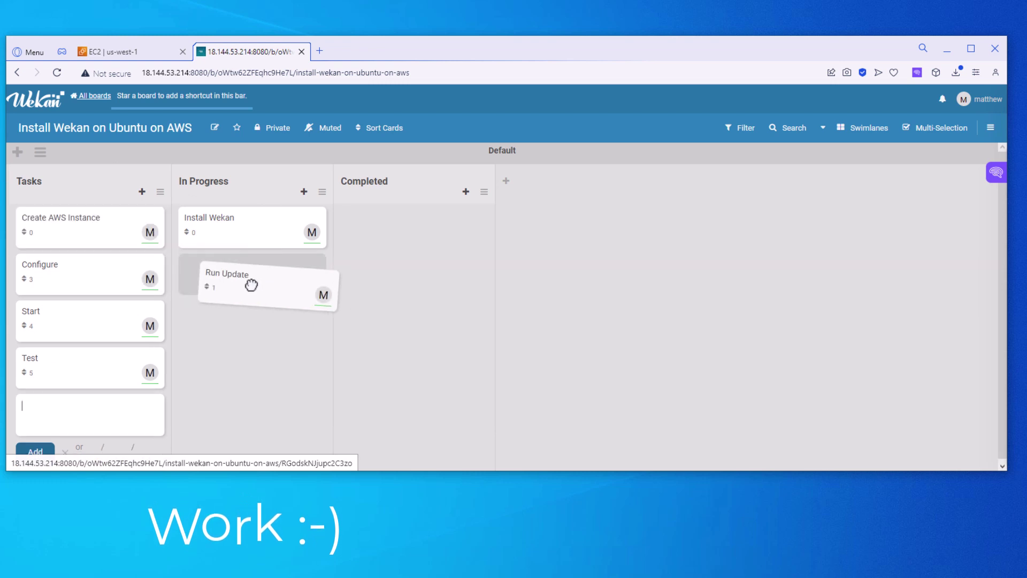
left_click_drag(62, 252, 217, 321)
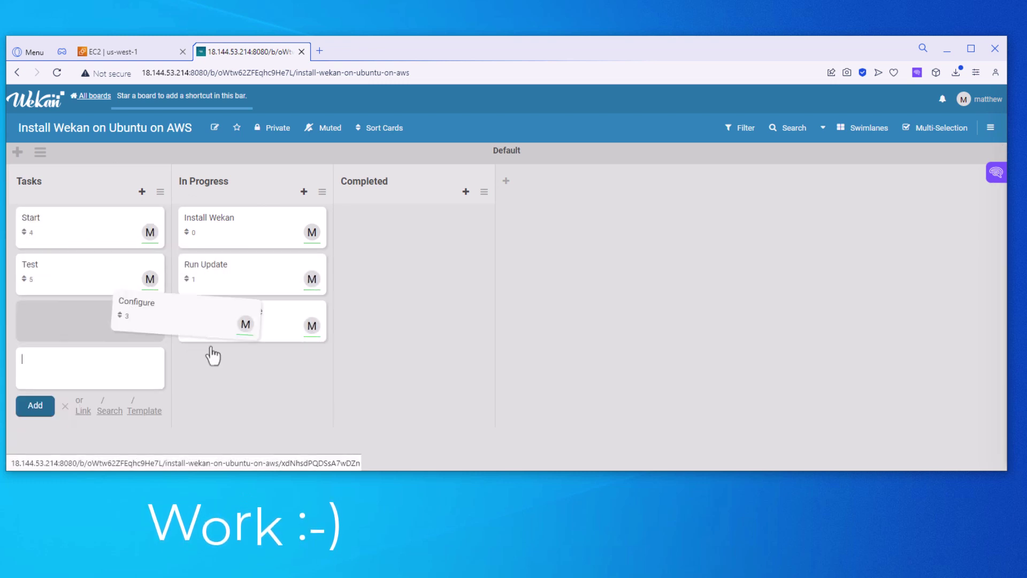
mouse_move(88, 247)
left_mouse_down()
mouse_move(246, 366)
mouse_move(257, 406)
left_mouse_up()
left_click_drag(43, 237, 210, 440)
mouse_move(222, 226)
left_mouse_down()
mouse_move(378, 229)
mouse_move(417, 293)
mouse_move(414, 273)
left_mouse_up()
Move the Run Update, Start and Test cards into Completed
mouse_move(252, 233)
left_mouse_down()
mouse_move(410, 328)
mouse_move(428, 360)
mouse_move(417, 365)
left_mouse_up()
left_click_drag(271, 239, 390, 386)
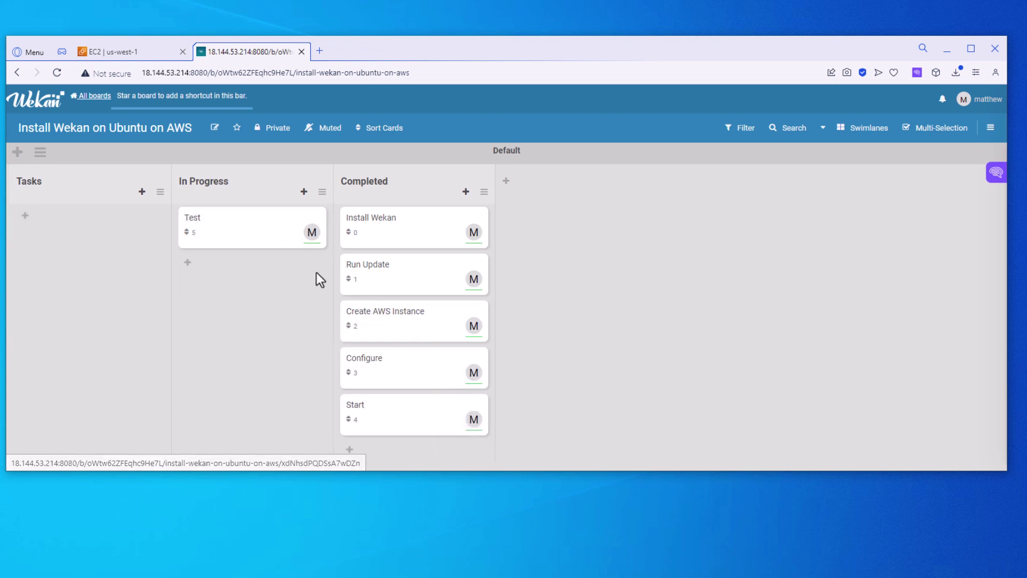
left_click_drag(280, 238, 384, 413)
scroll(384, 412, "down", 1)
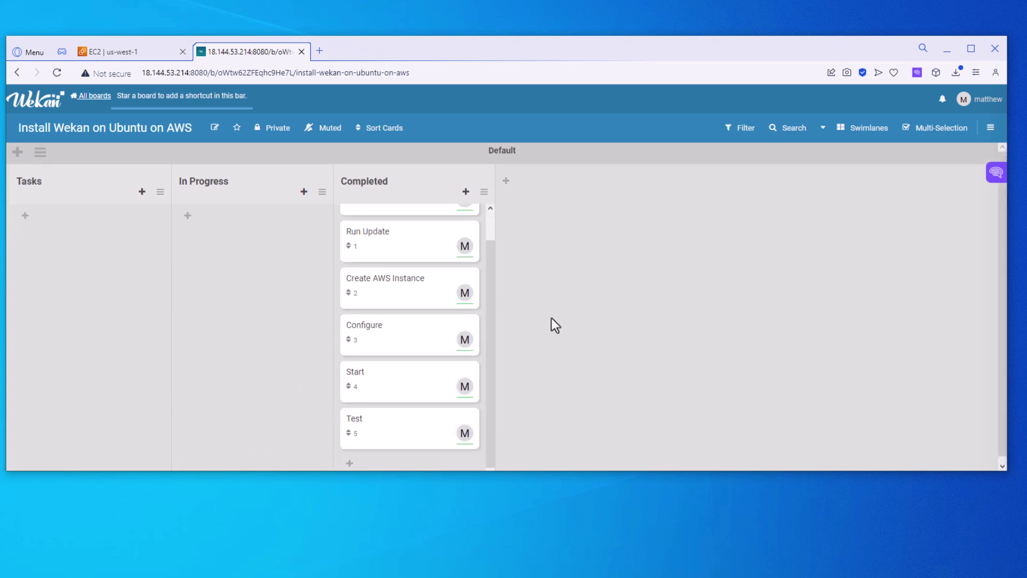
Return to the All boards page and start a new board from the Add Board tile
left_click(93, 95)
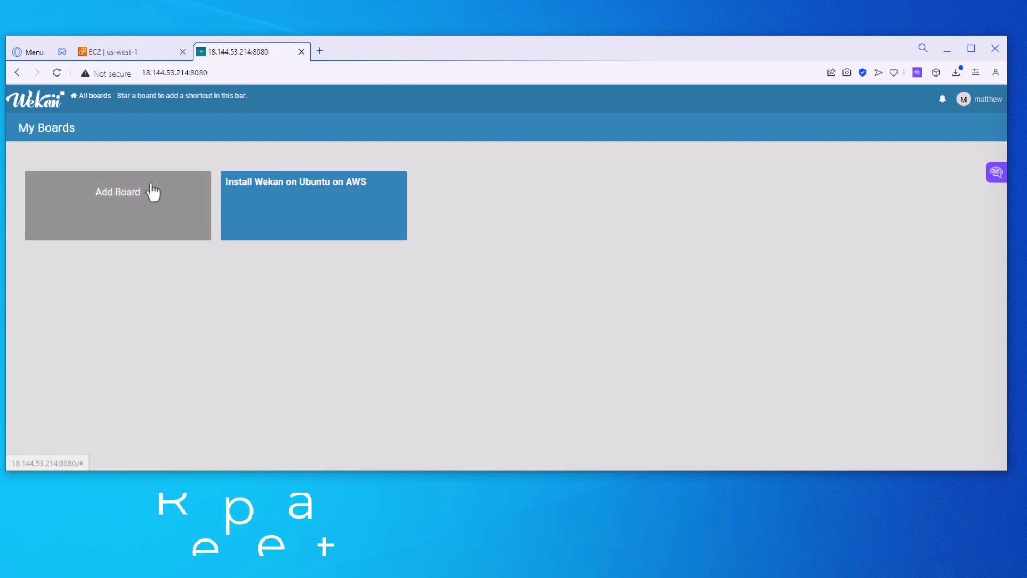
left_click(117, 200)
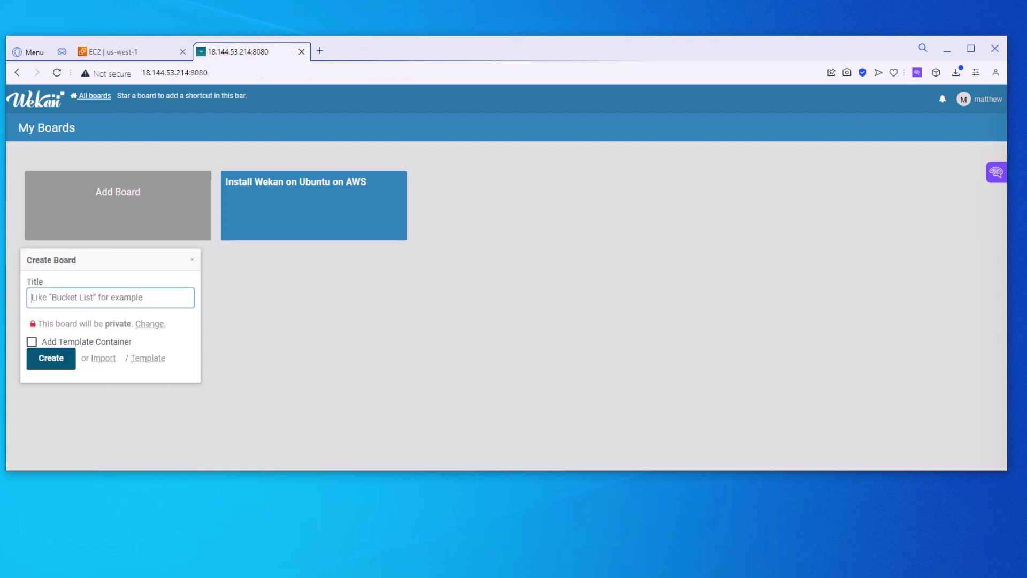